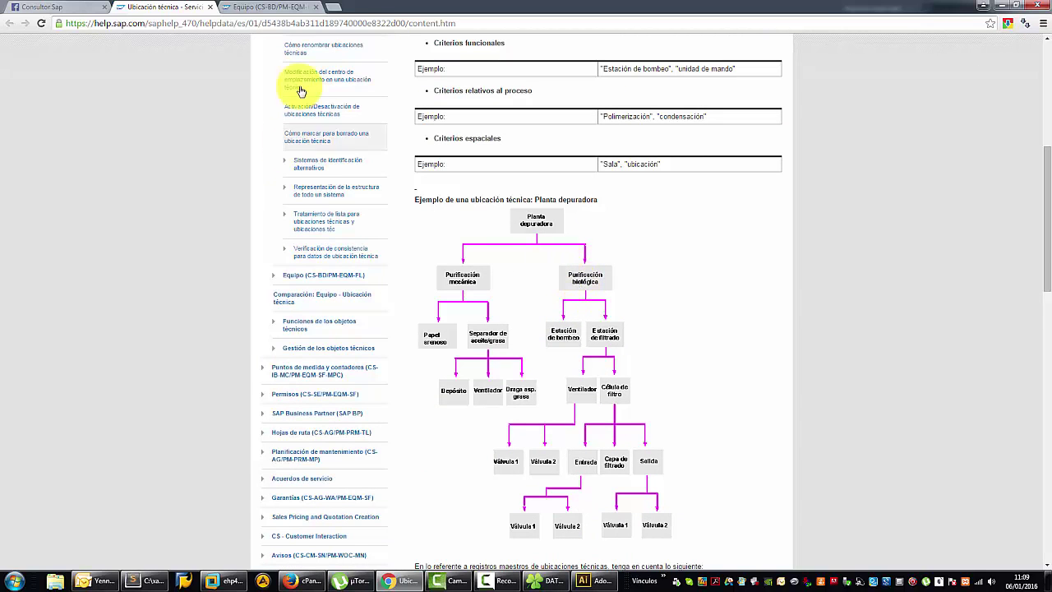
# - Read the Equipo (CS-BD/PM-EQM-FL) help page and return to the technical location example for Planta depuradora
pyautogui.click(242, 6)
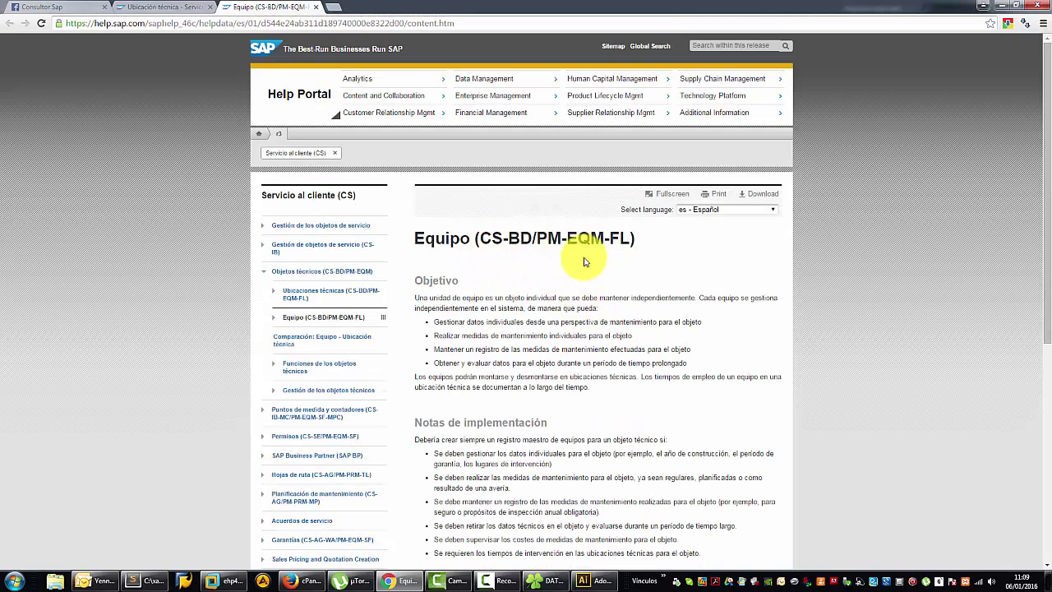
pyautogui.scroll(-1, 530, 312)
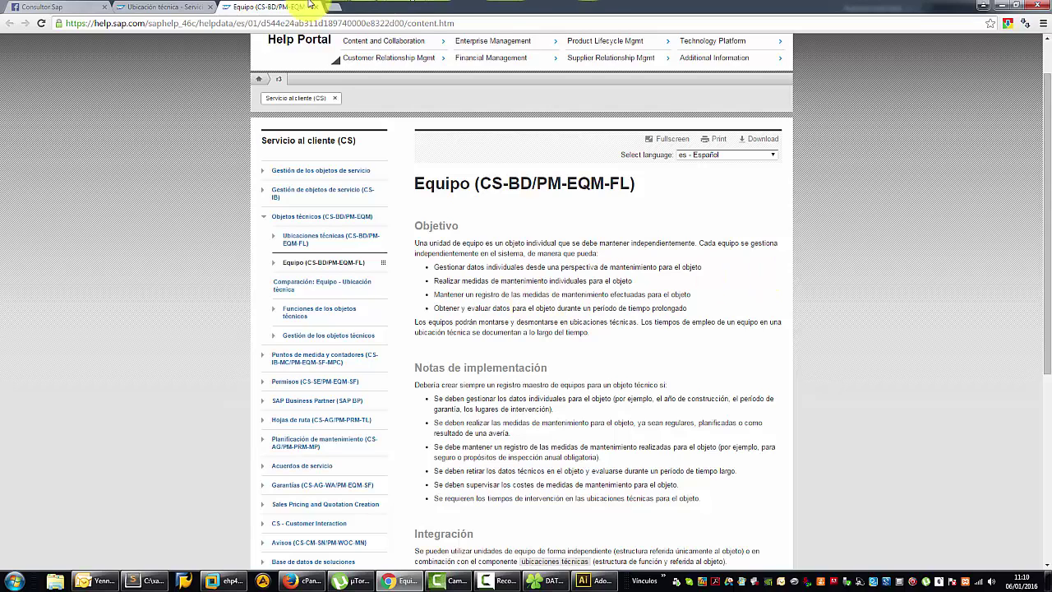
pyautogui.click(164, 8)
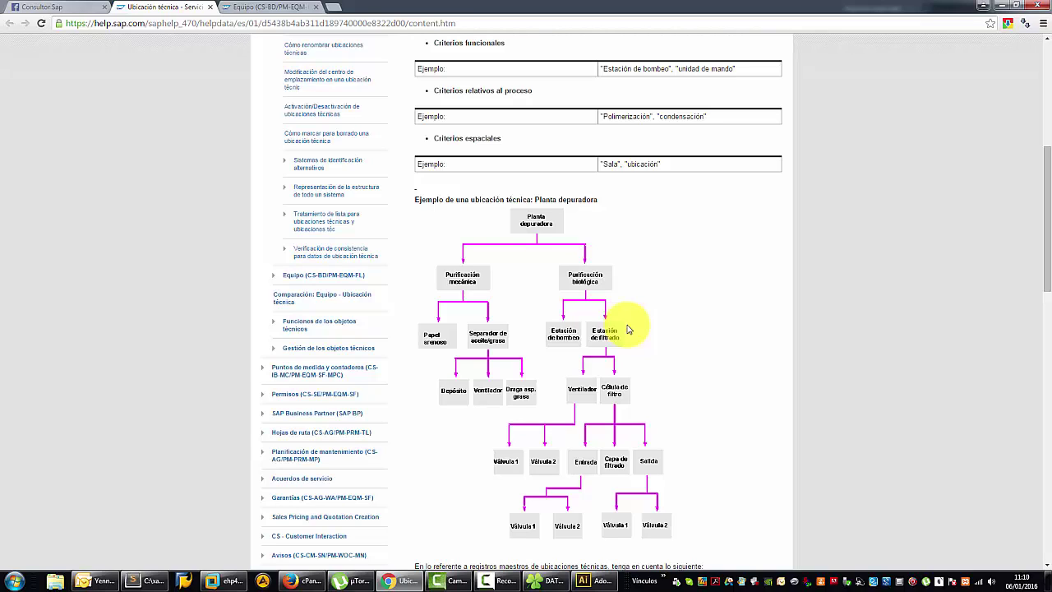
# - Switch to SAP Easy Access and expand Gestión de objetos técnicos and its Ubicación técnica folder under Mantenimiento
pyautogui.click(232, 580)
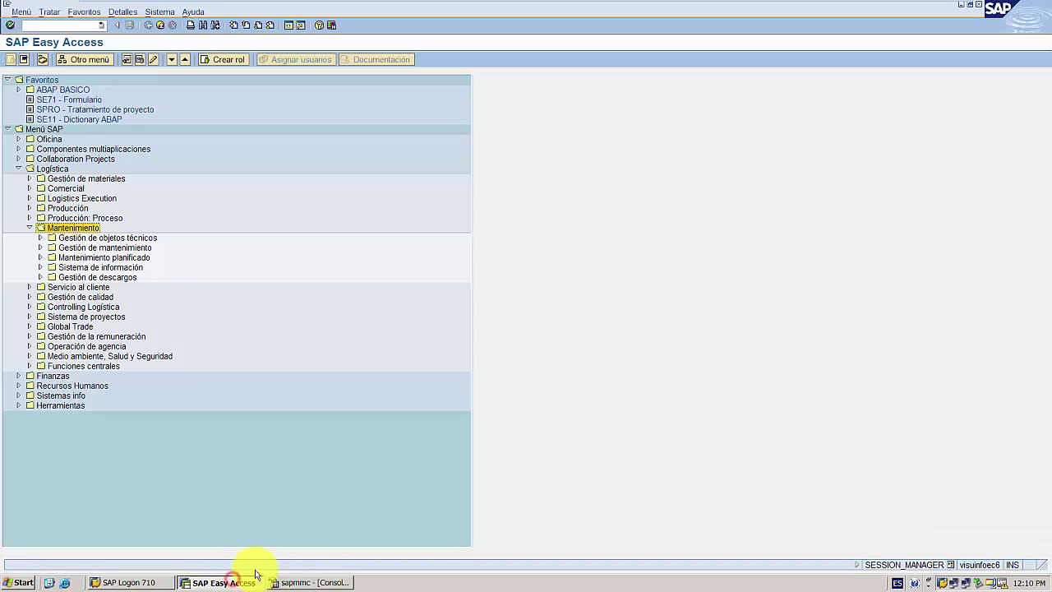
pyautogui.click(72, 239)
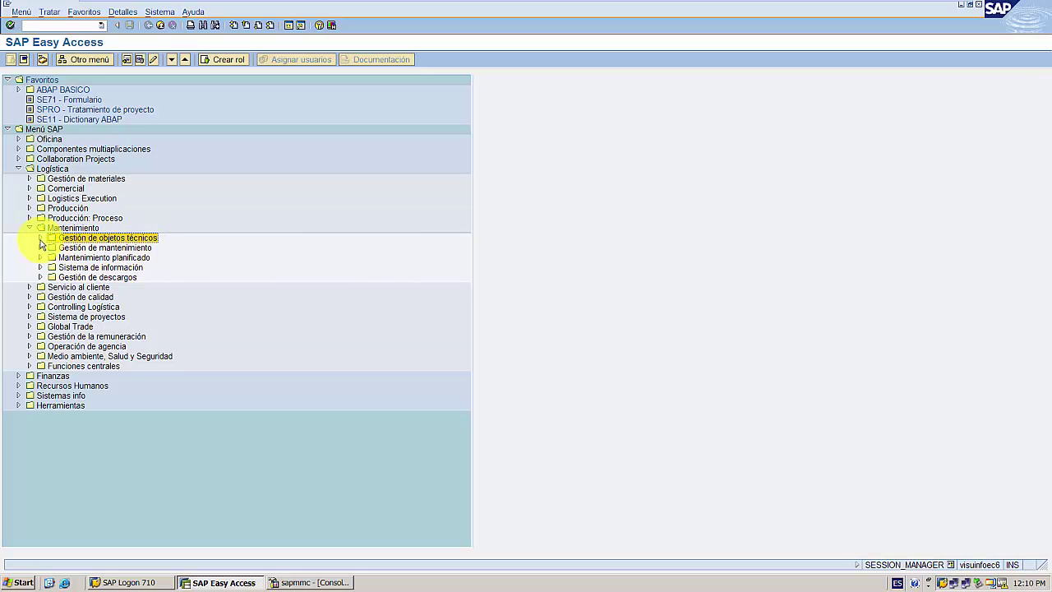
pyautogui.click(40, 238)
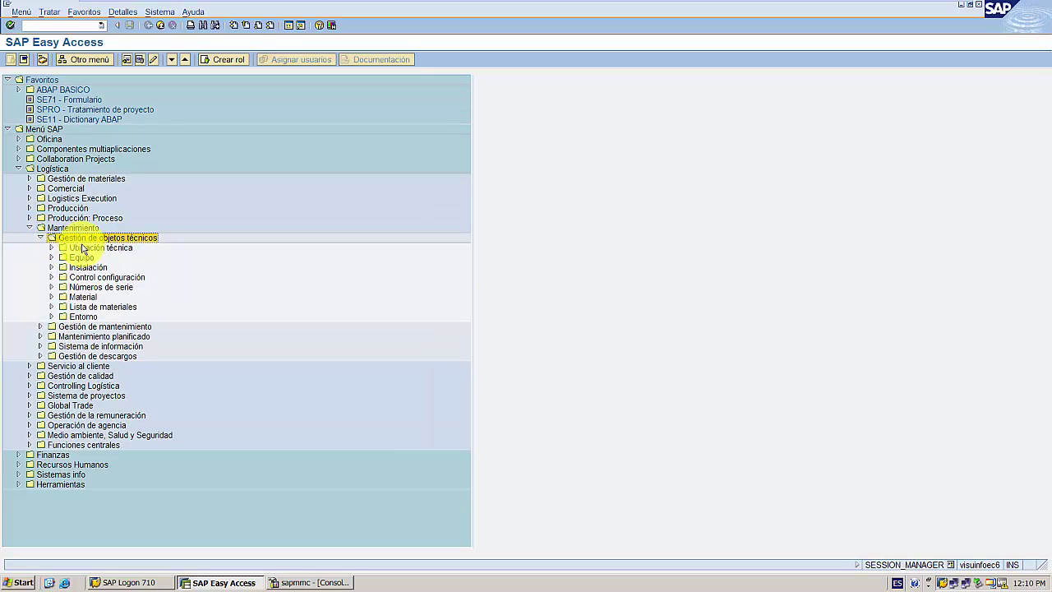
pyautogui.click(82, 248)
pyautogui.click(51, 247)
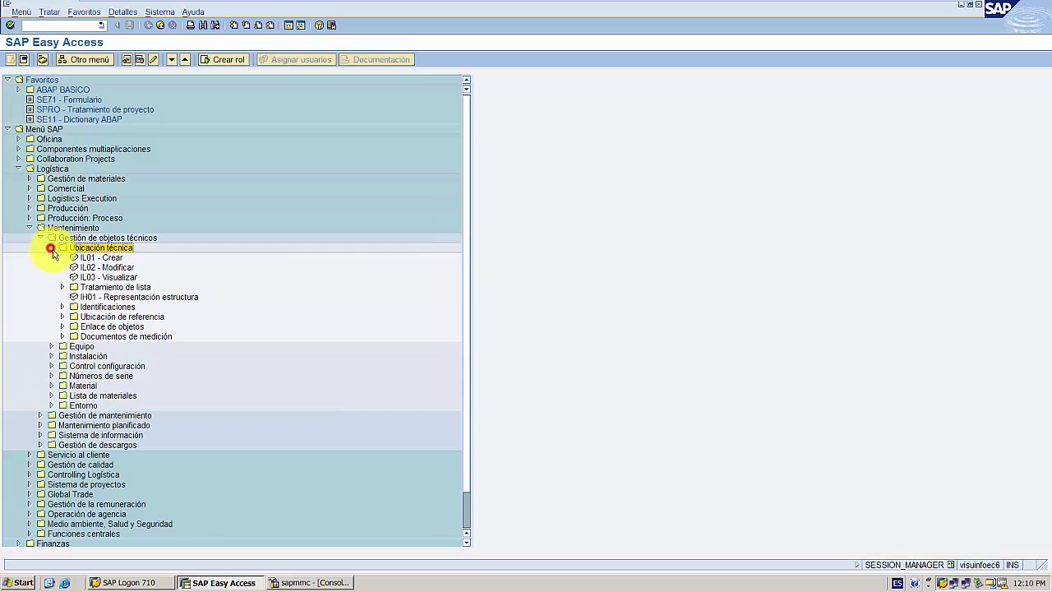
# - Go through the create, modify and display transactions for technical locations and open IL03 - Visualizar
pyautogui.click(113, 268)
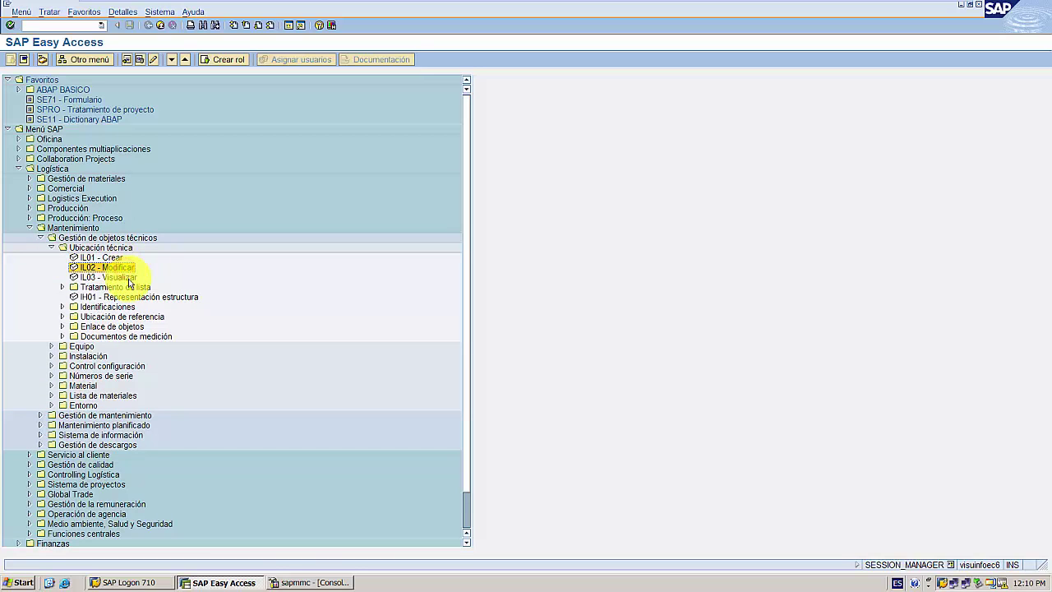
pyautogui.click(119, 277)
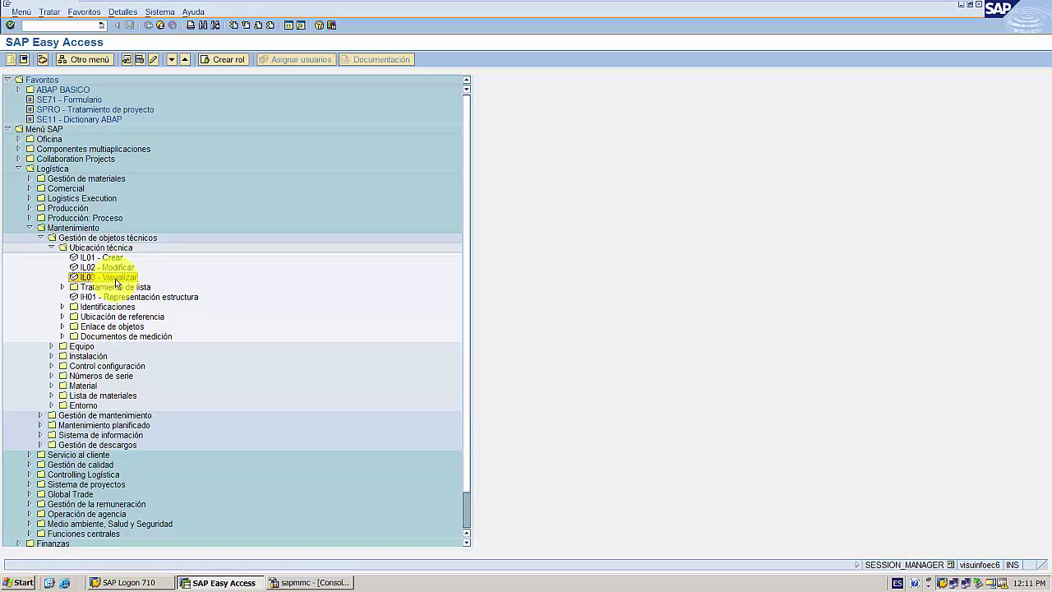
pyautogui.click(100, 258)
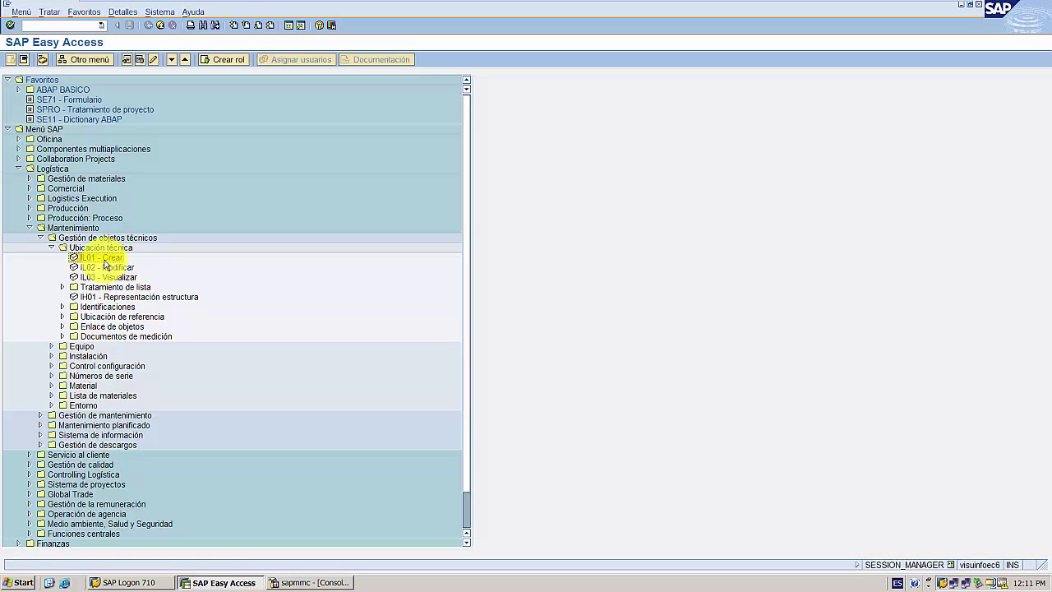
pyautogui.click(107, 268)
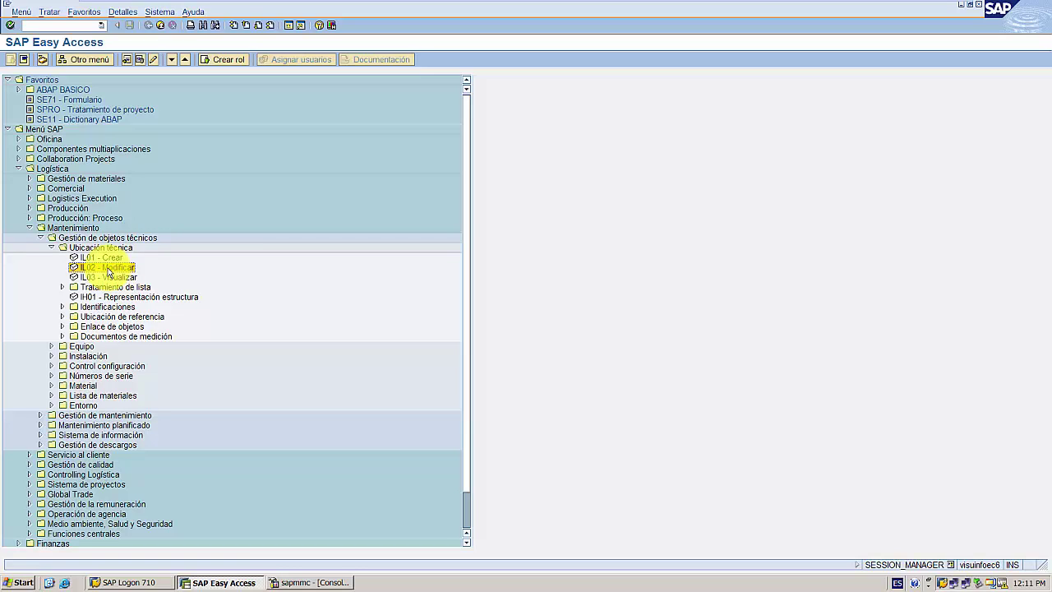
pyautogui.click(103, 258)
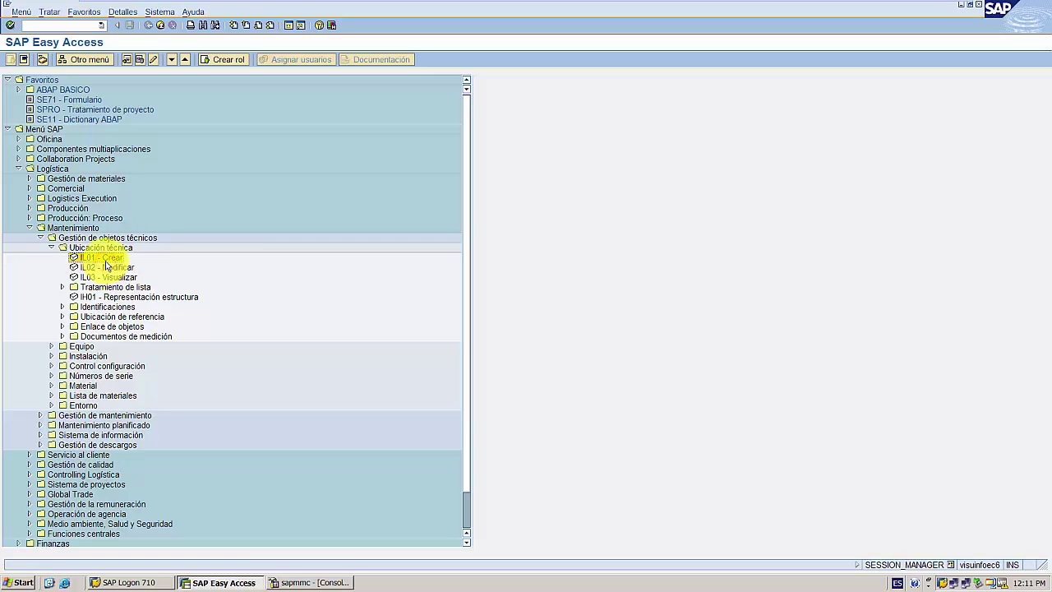
pyautogui.click(97, 277)
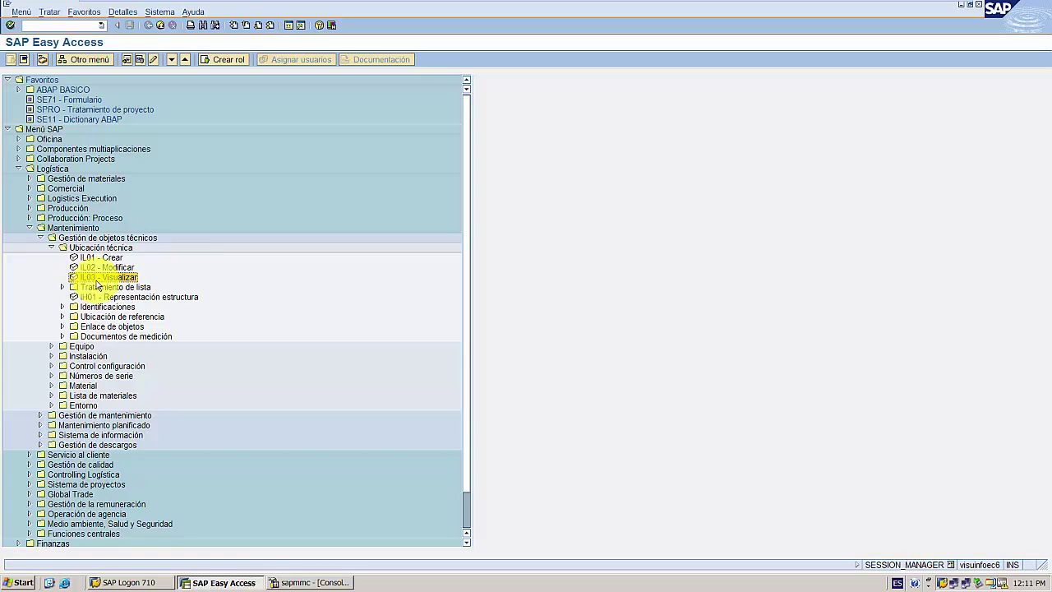
pyautogui.doubleClick(92, 279)
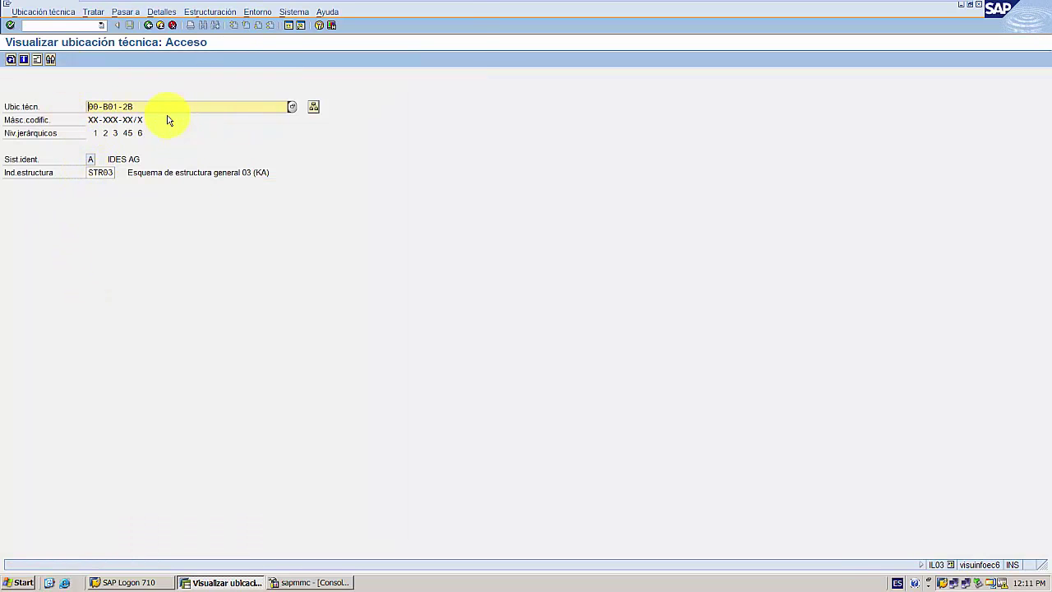
# - Look up technical location 00-B01-2, Grupo de bombas 2, in the list of possible entries and display its master data
pyautogui.click(291, 108)
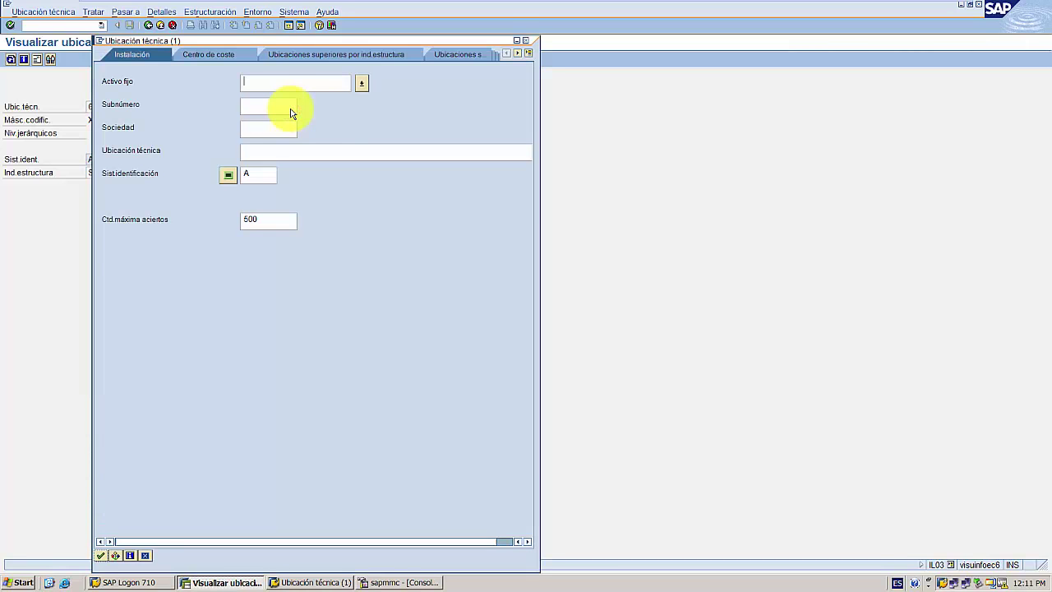
pyautogui.click(102, 556)
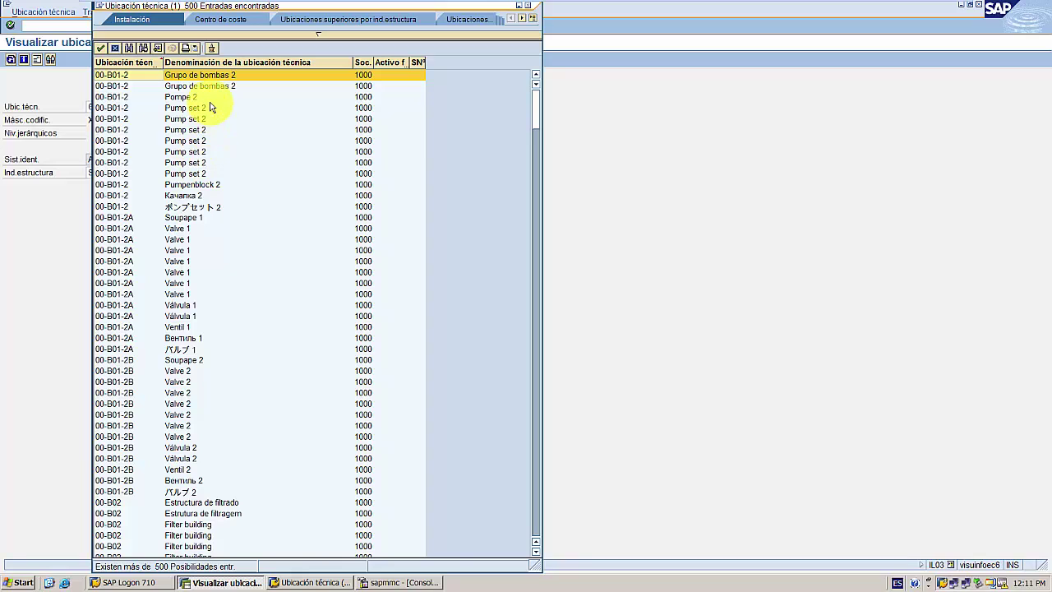
pyautogui.click(216, 86)
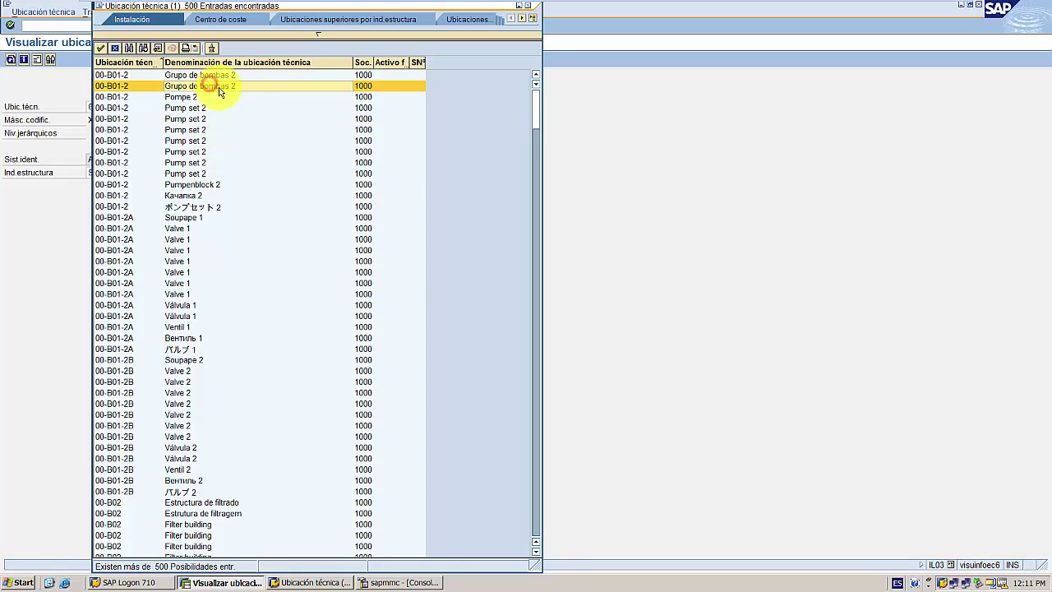
pyautogui.doubleClick(217, 86)
pyautogui.click(177, 107)
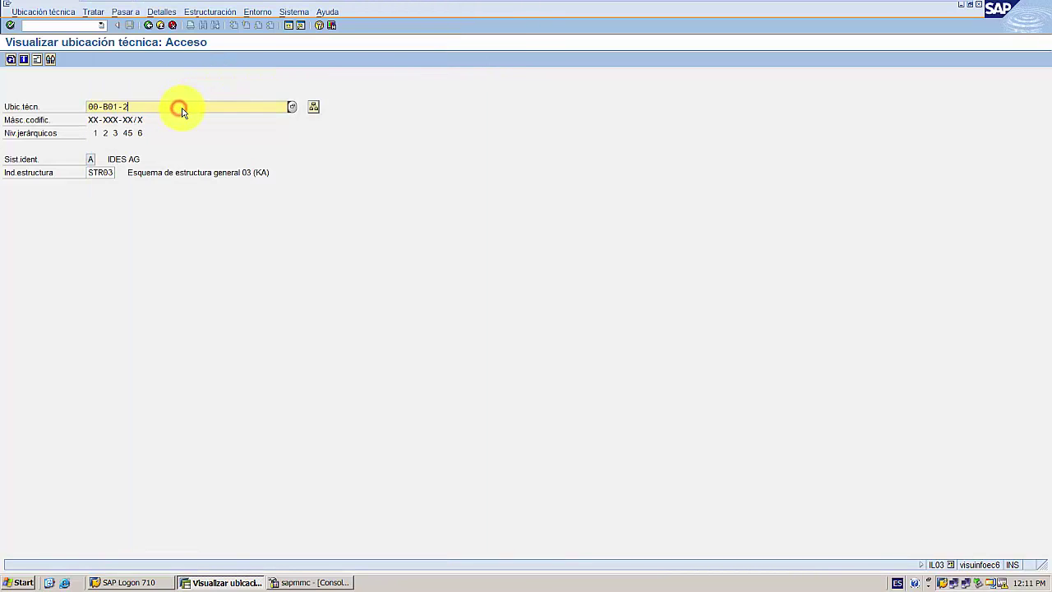
pyautogui.press('Return')
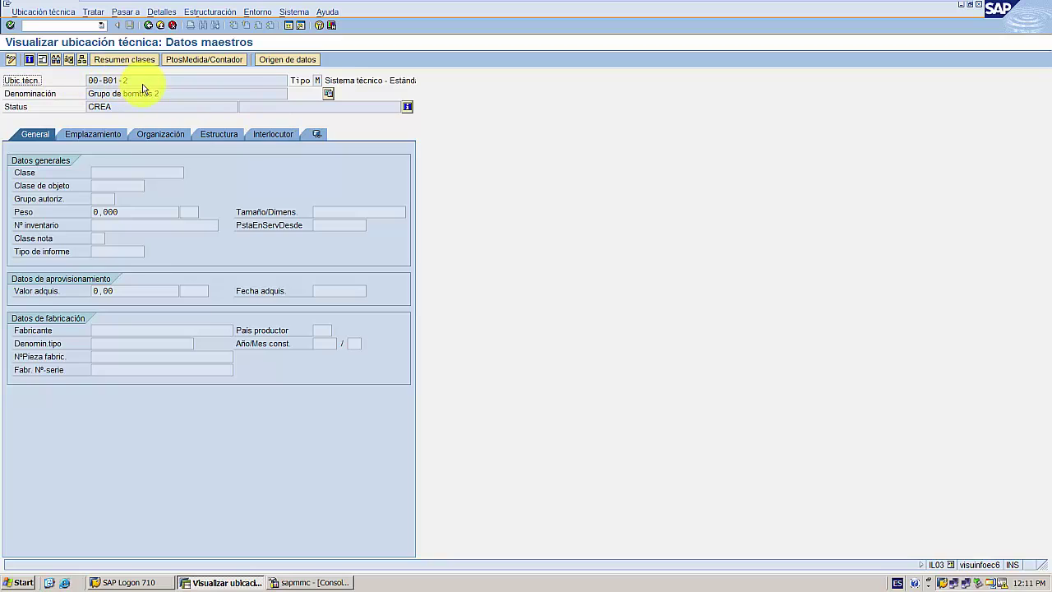
# - Examine the technical location's code, description and status in the master data header
pyautogui.moveTo(87, 79); pyautogui.dragTo(164, 82)
pyautogui.moveTo(87, 93); pyautogui.dragTo(134, 105)
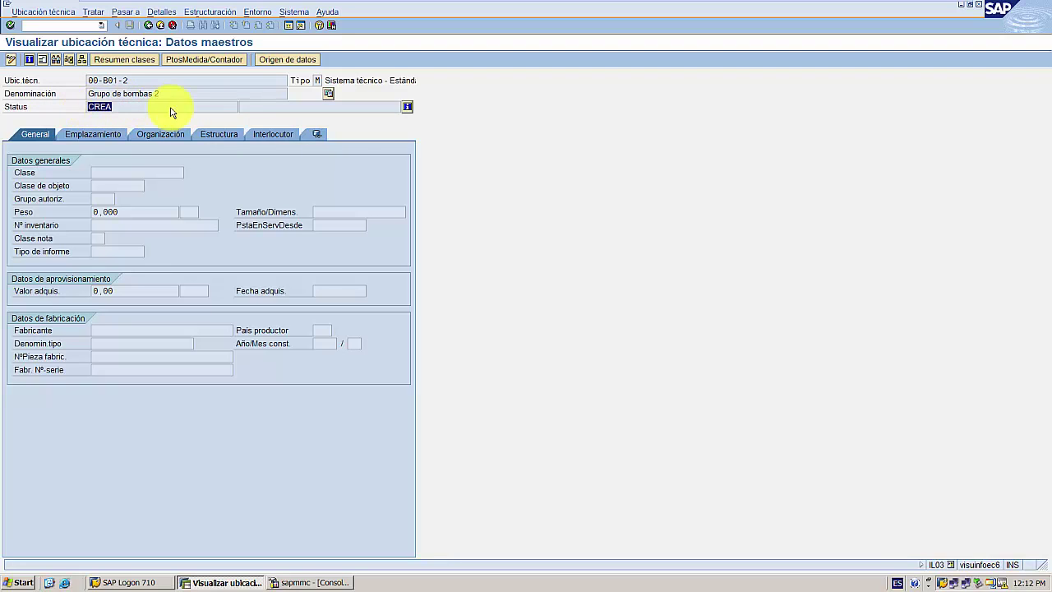
pyautogui.moveTo(143, 83); pyautogui.dragTo(80, 82)
pyautogui.moveTo(179, 97); pyautogui.dragTo(91, 89)
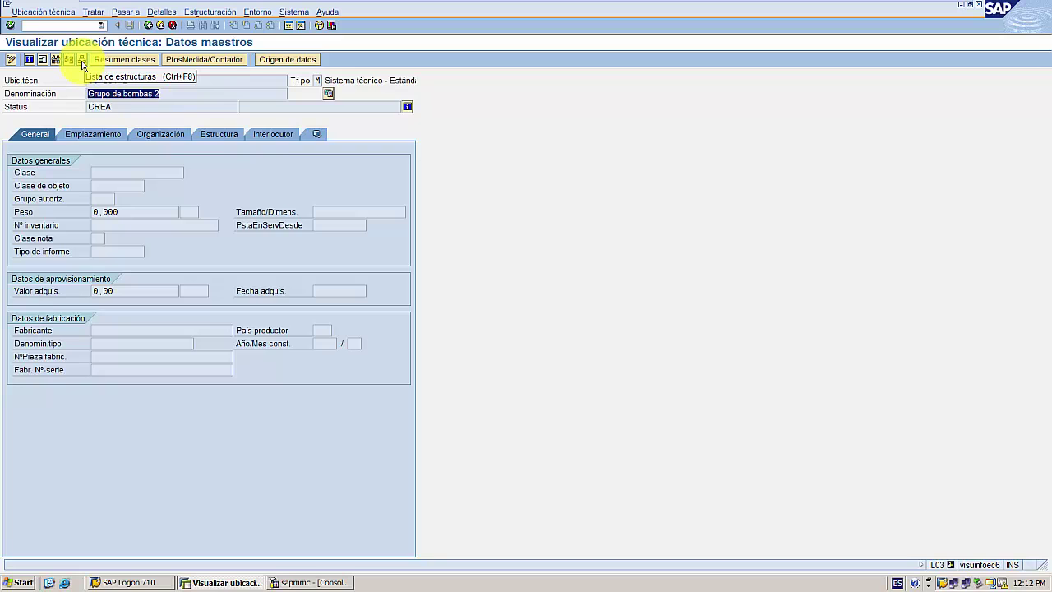
# - Display the structure list of Grupo de bombas 2 and examine its subordinate locations 00-B01-2A and 00-B01-2B
pyautogui.click(82, 64)
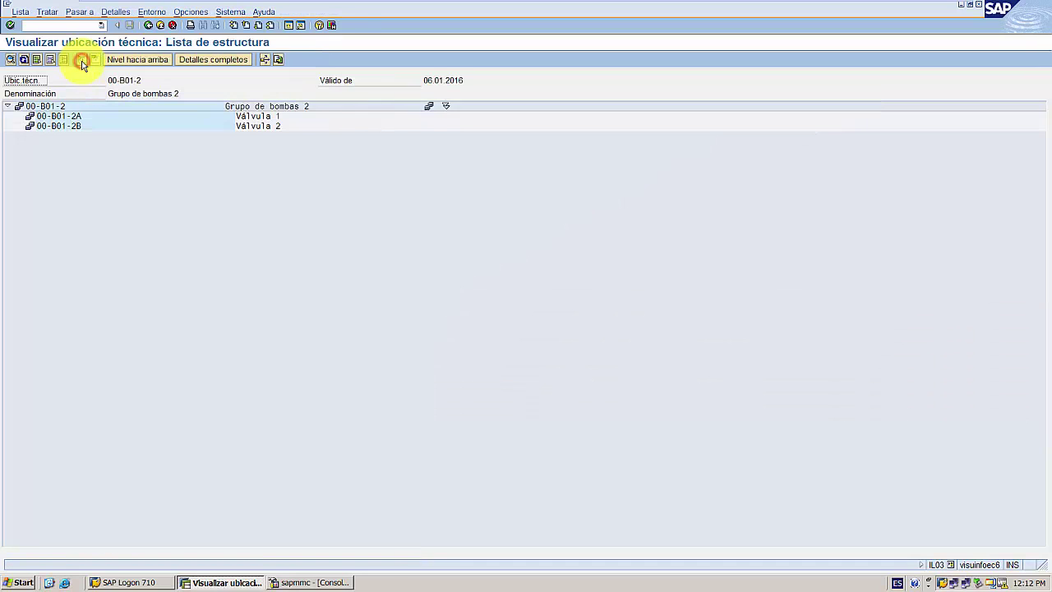
pyautogui.click(29, 117)
pyautogui.click(30, 125)
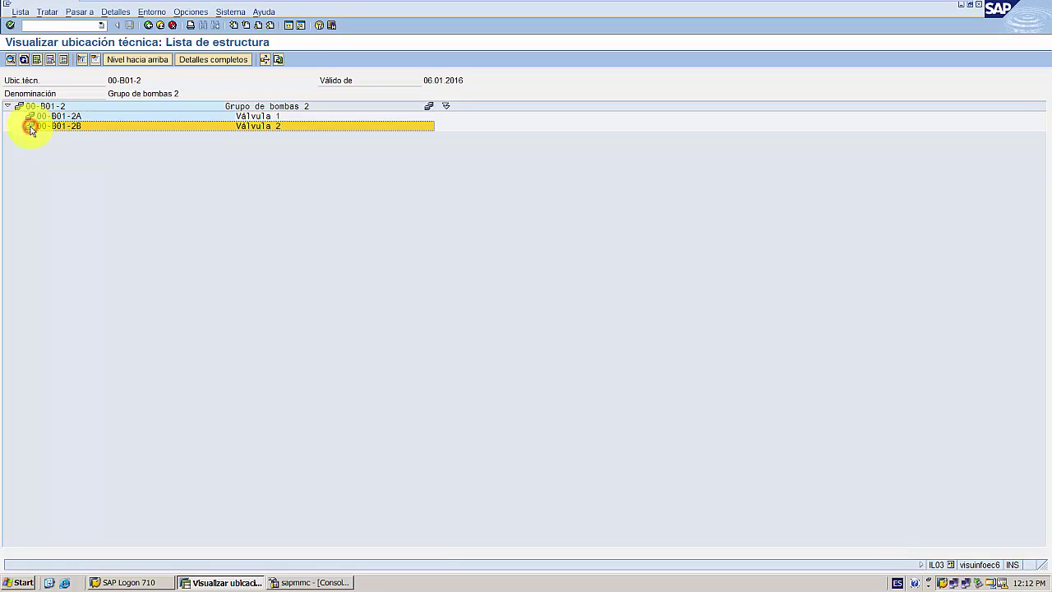
pyautogui.click(23, 108)
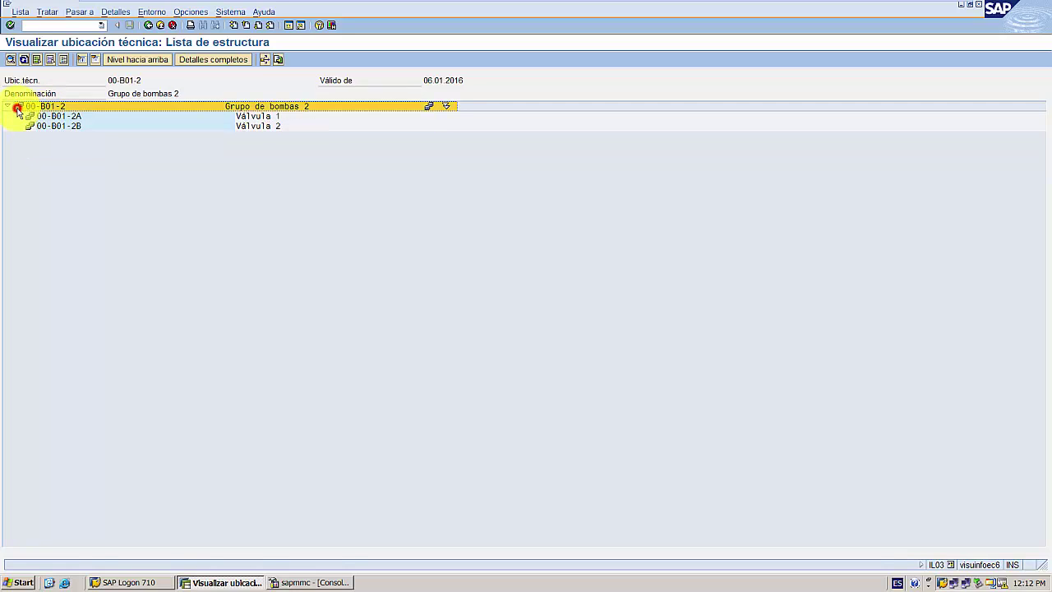
pyautogui.click(55, 120)
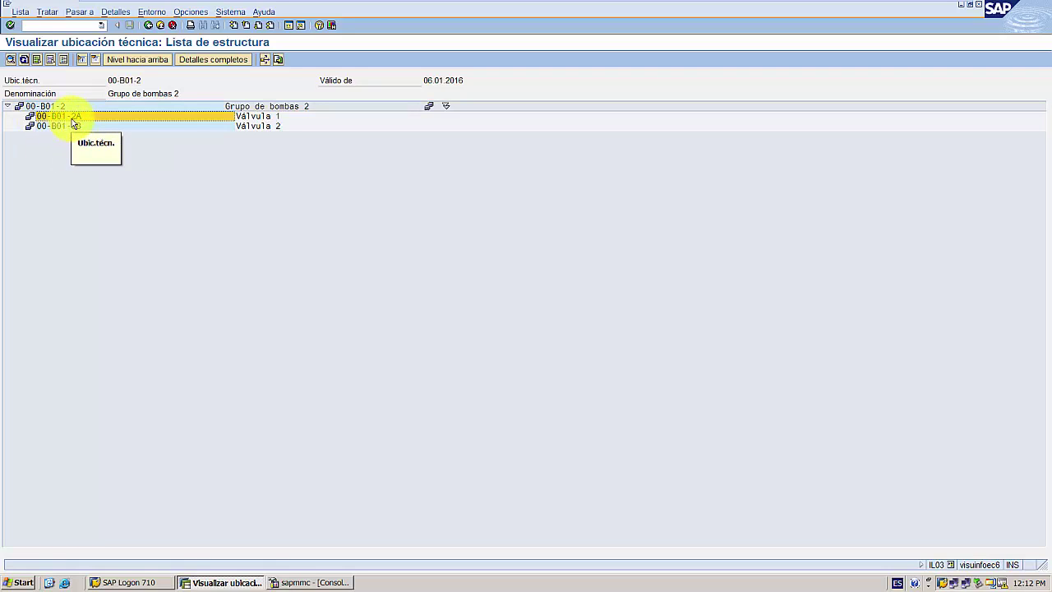
pyautogui.click(57, 126)
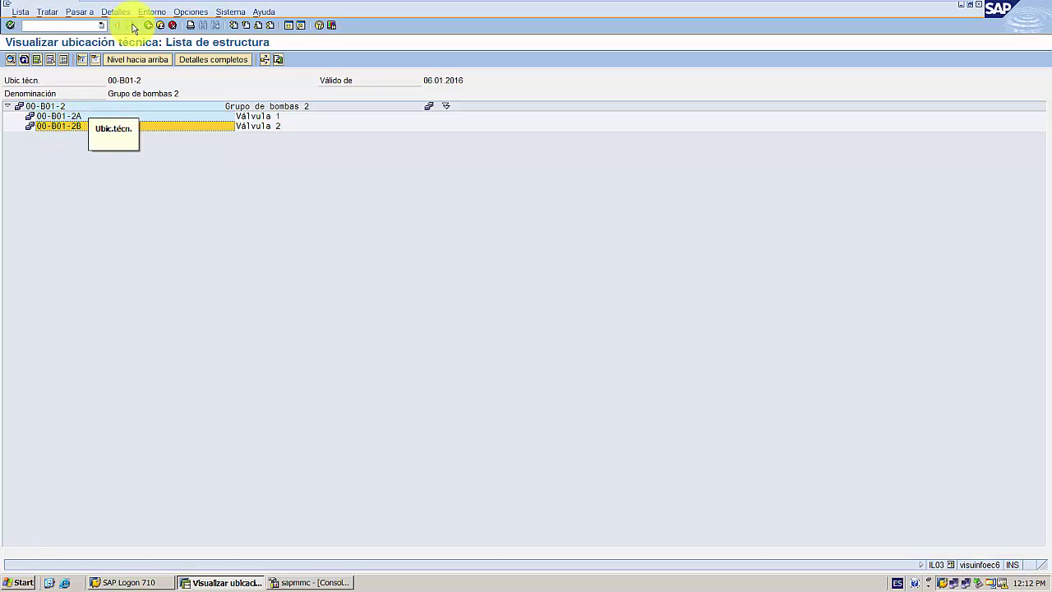
# - Leave the technical location display, return to SAP Easy Access and reset the tree to the collapsed SAP menu
pyautogui.click(161, 26)
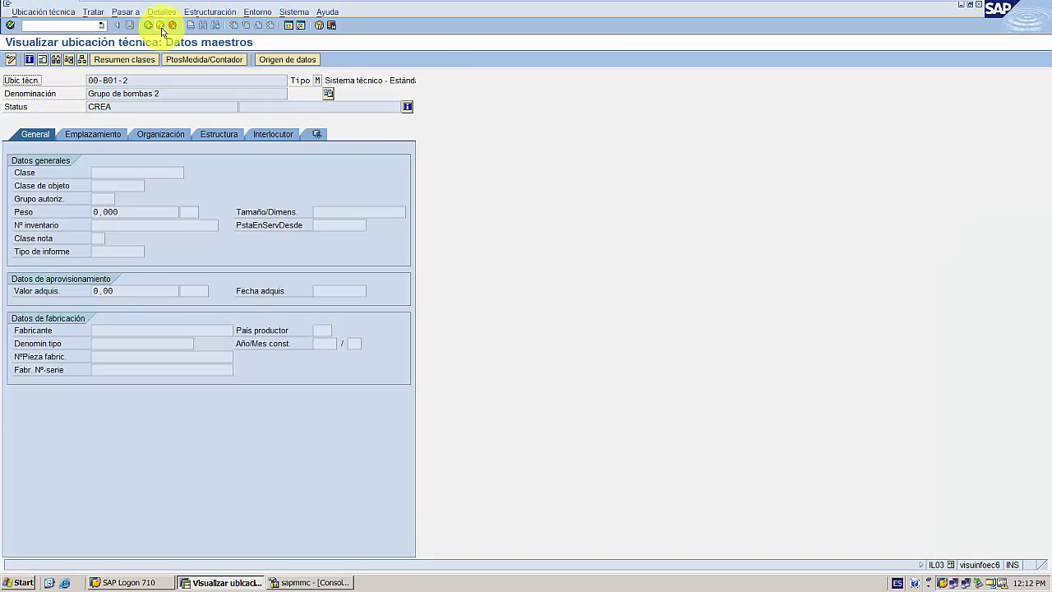
pyautogui.click(161, 25)
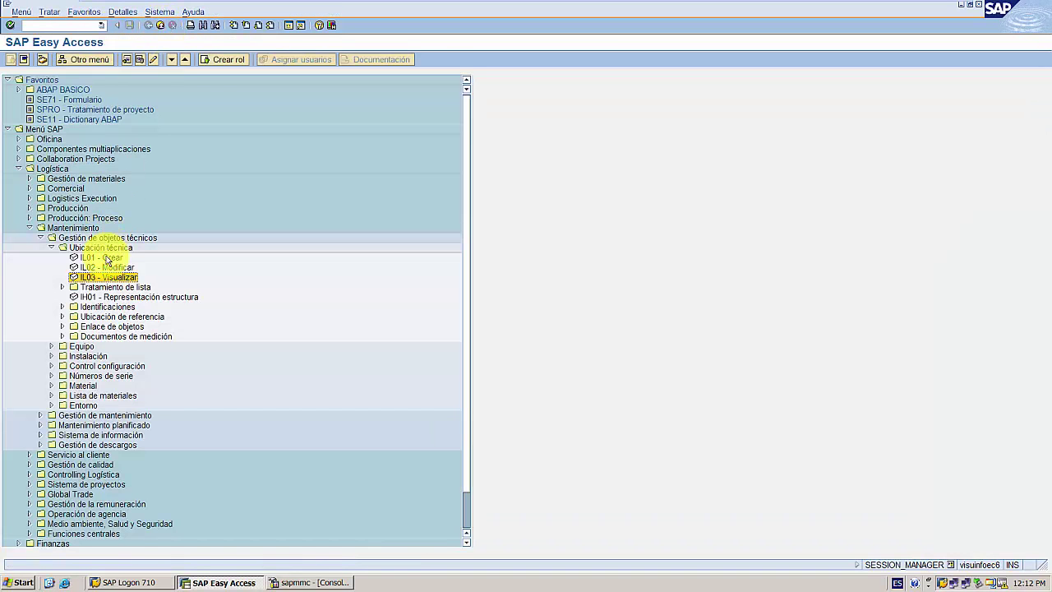
pyautogui.click(25, 61)
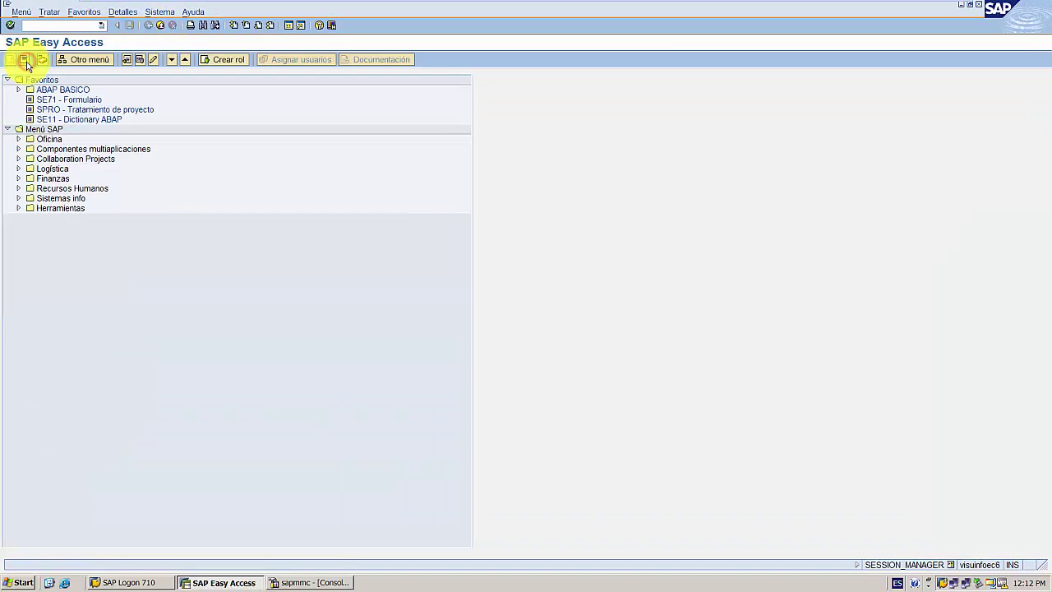
# - Expand the SAP menu through Logística, Mantenimiento and Gestión de objetos técnicos to the Equipo transactions
pyautogui.click(19, 169)
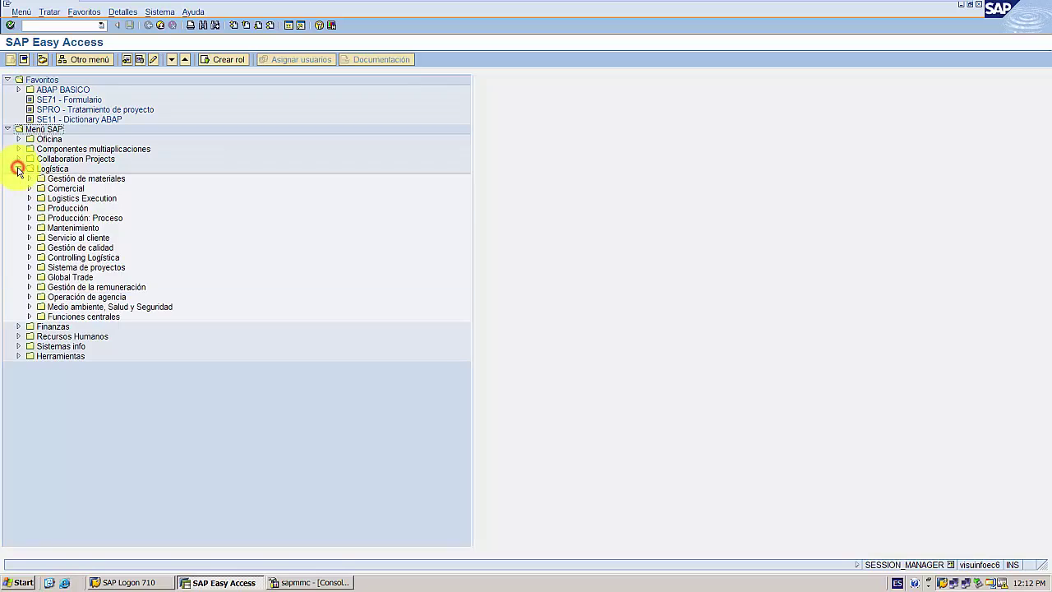
pyautogui.click(29, 228)
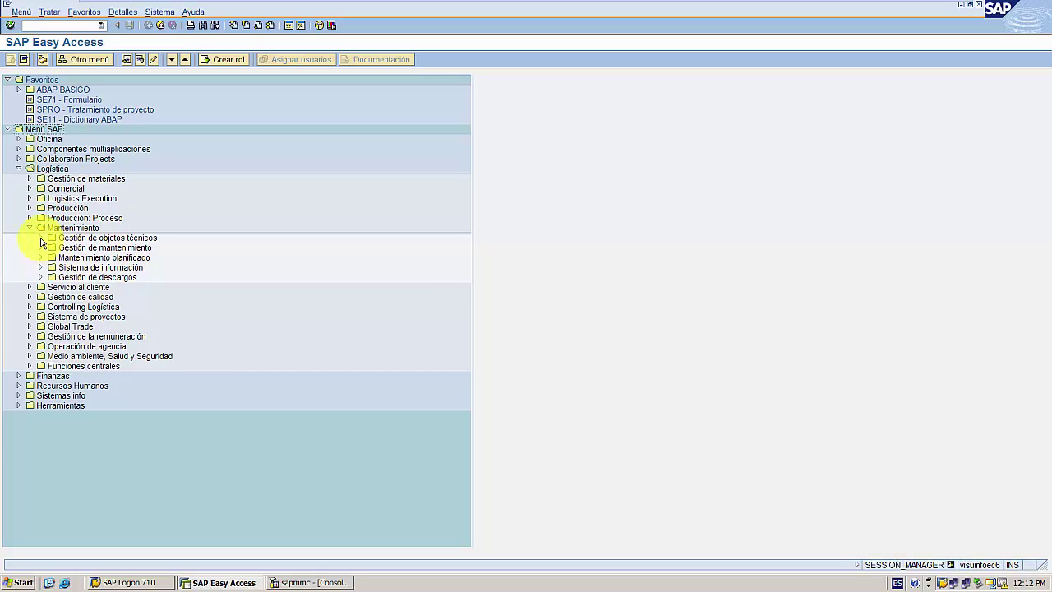
pyautogui.click(40, 239)
pyautogui.click(51, 257)
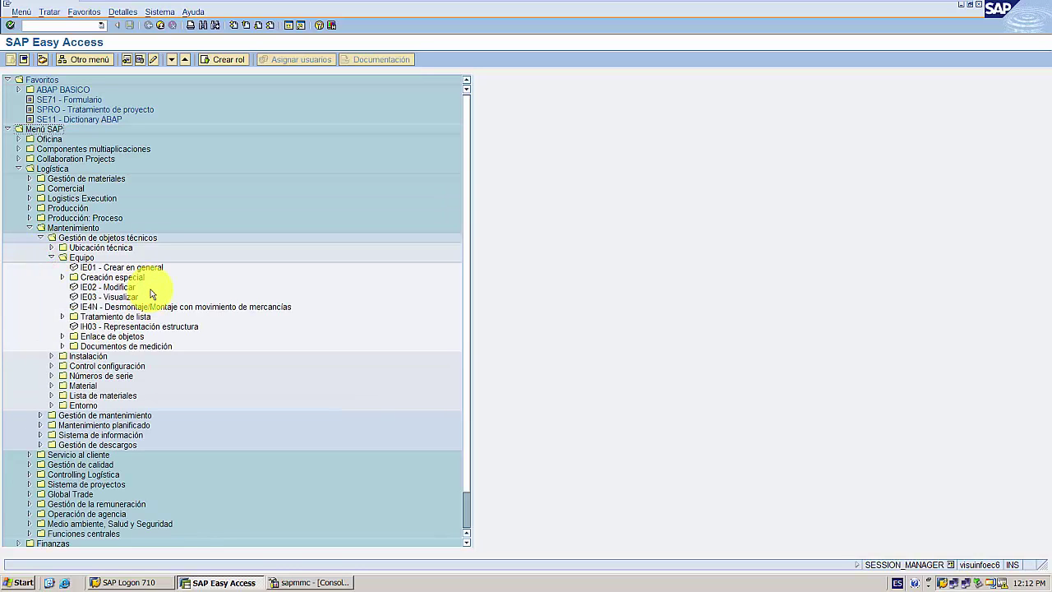
# - Start the IE03 equipment display and list the equipment available by address selection, leaving the search criteria at their defaults
pyautogui.click(92, 296)
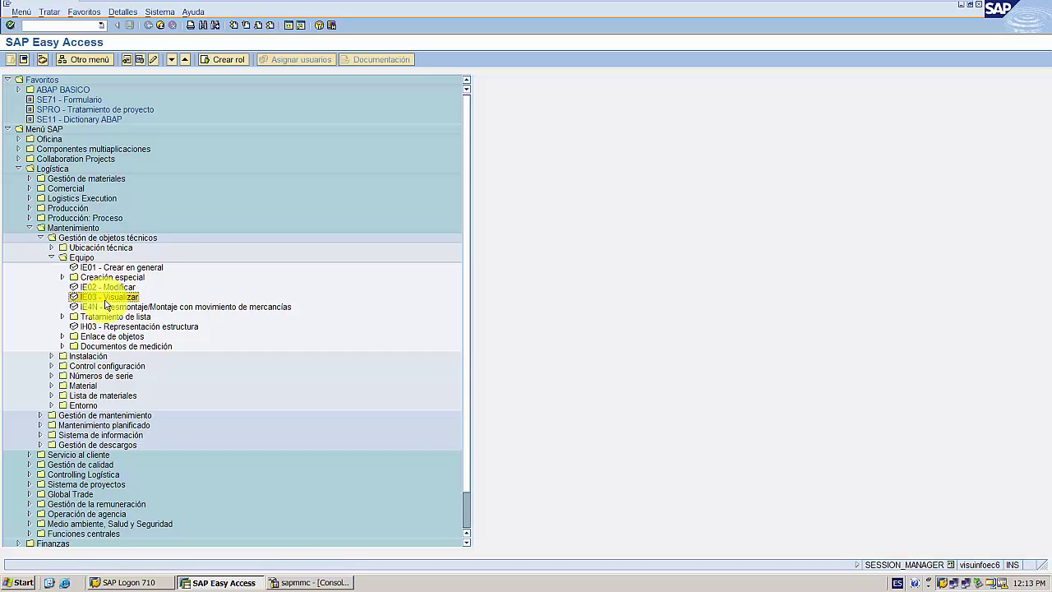
pyautogui.doubleClick(107, 297)
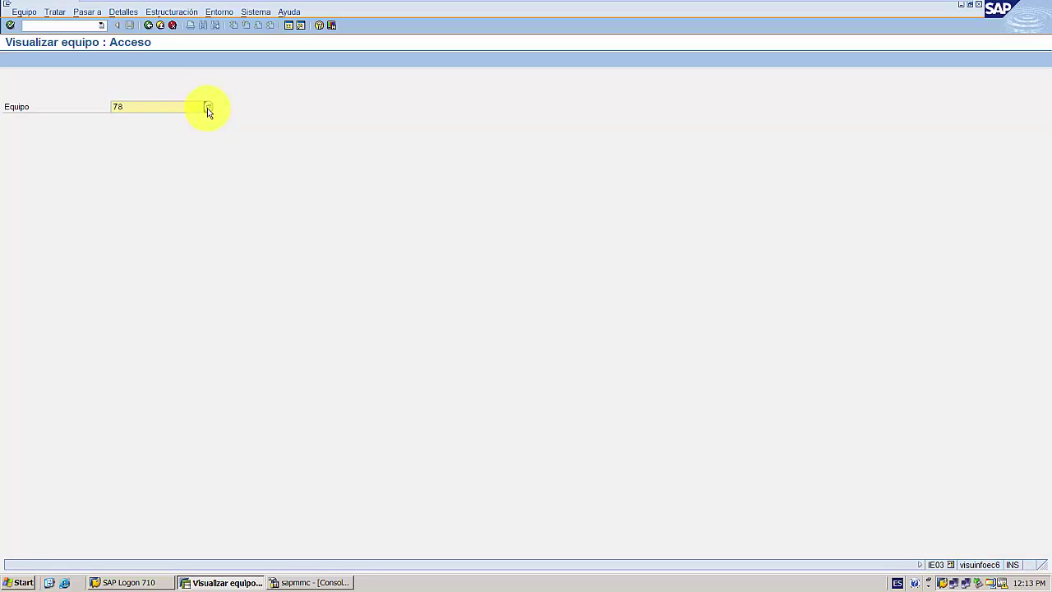
pyautogui.click(208, 107)
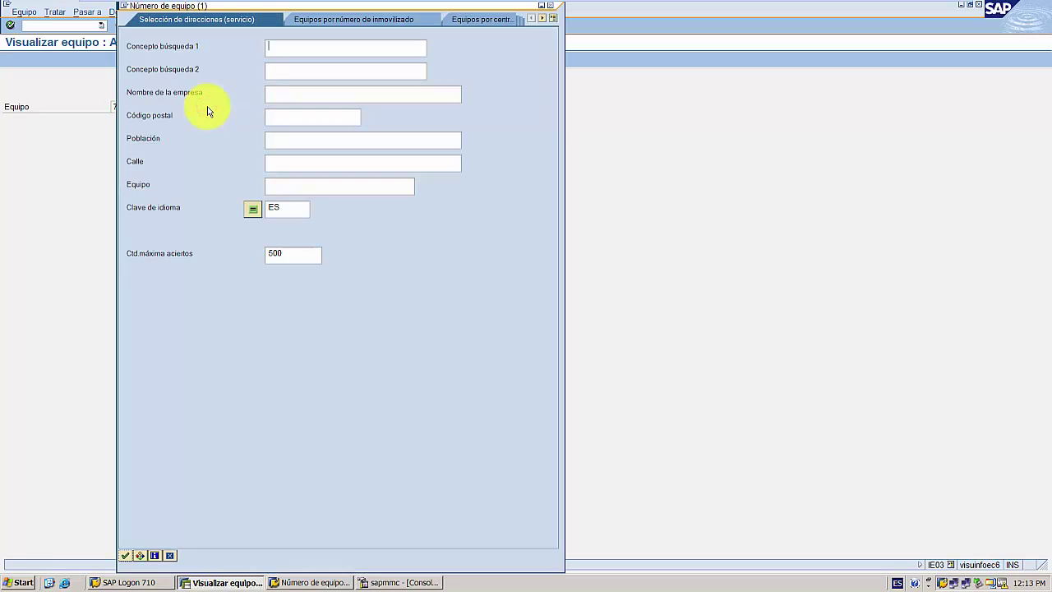
pyautogui.click(125, 555)
pyautogui.scroll(-9, 277, 212)
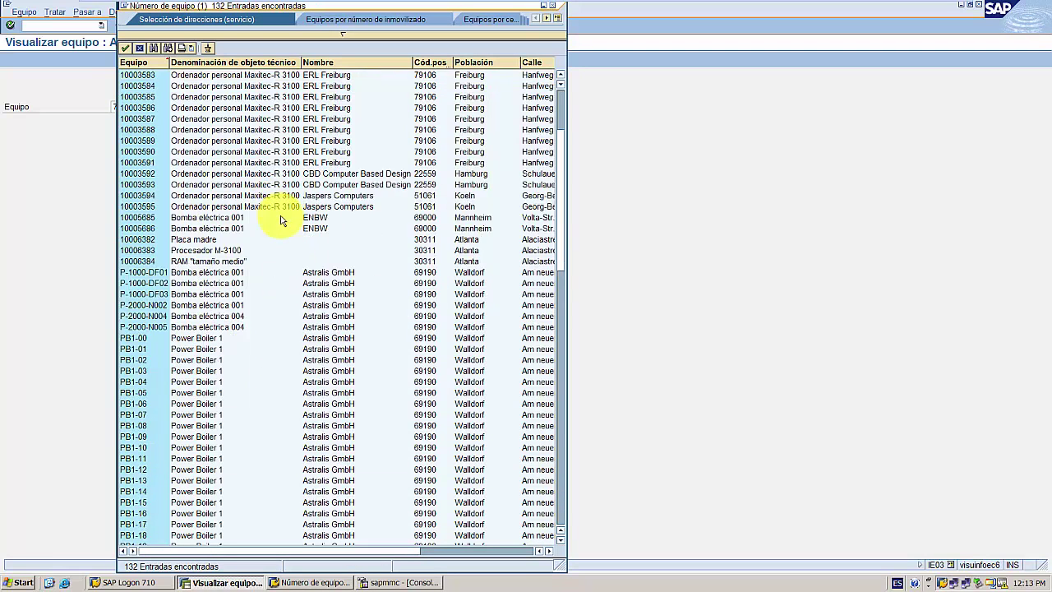
pyautogui.scroll(9, 283, 222)
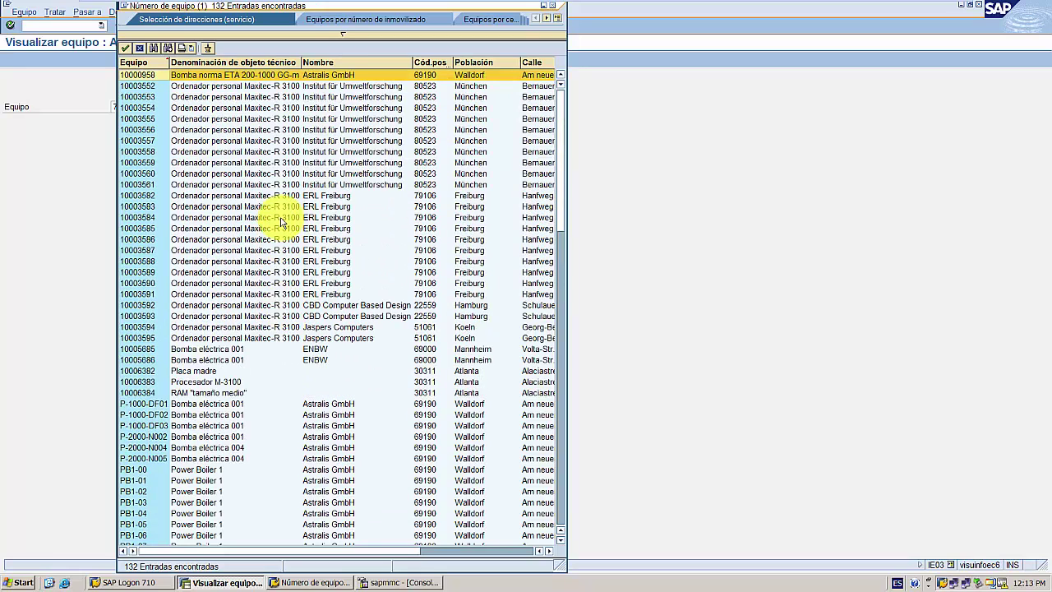
# - Choose equipment 10003553 from the results and display its general master data, checking the size and dimensions
pyautogui.click(212, 97)
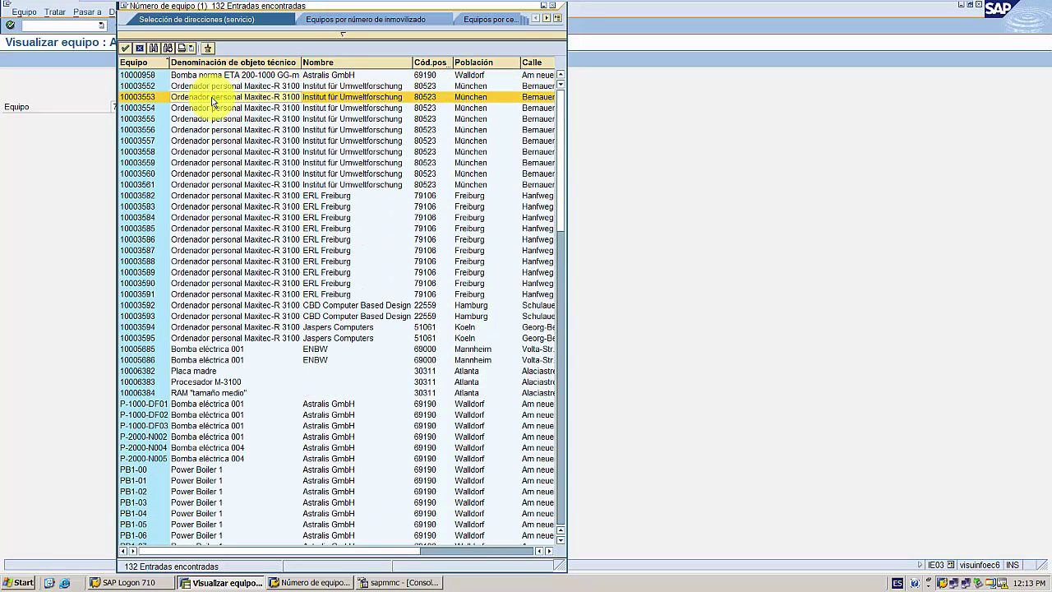
pyautogui.doubleClick(212, 97)
pyautogui.click(184, 116)
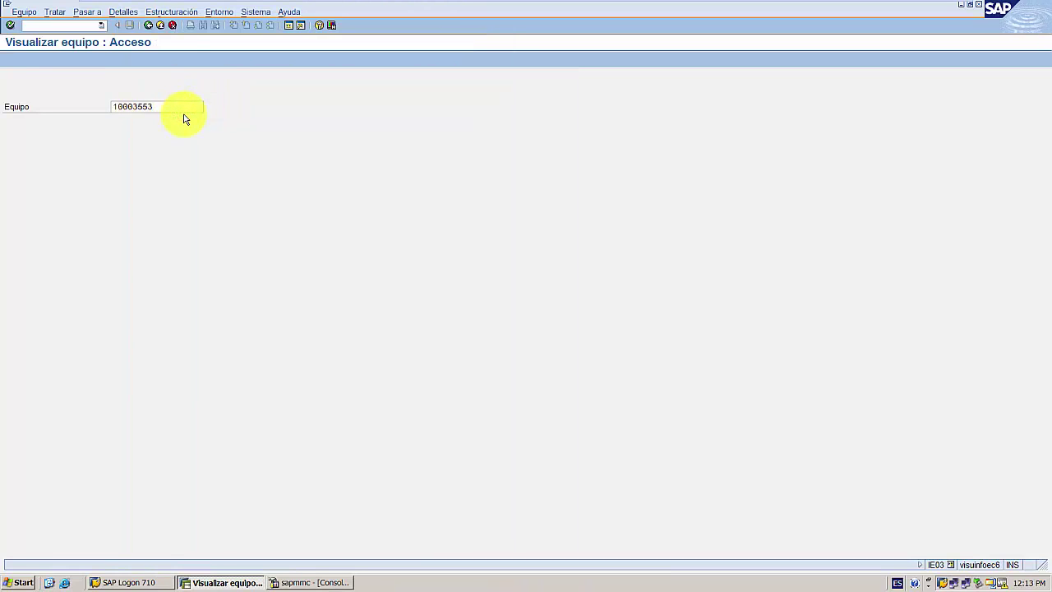
pyautogui.press('Return')
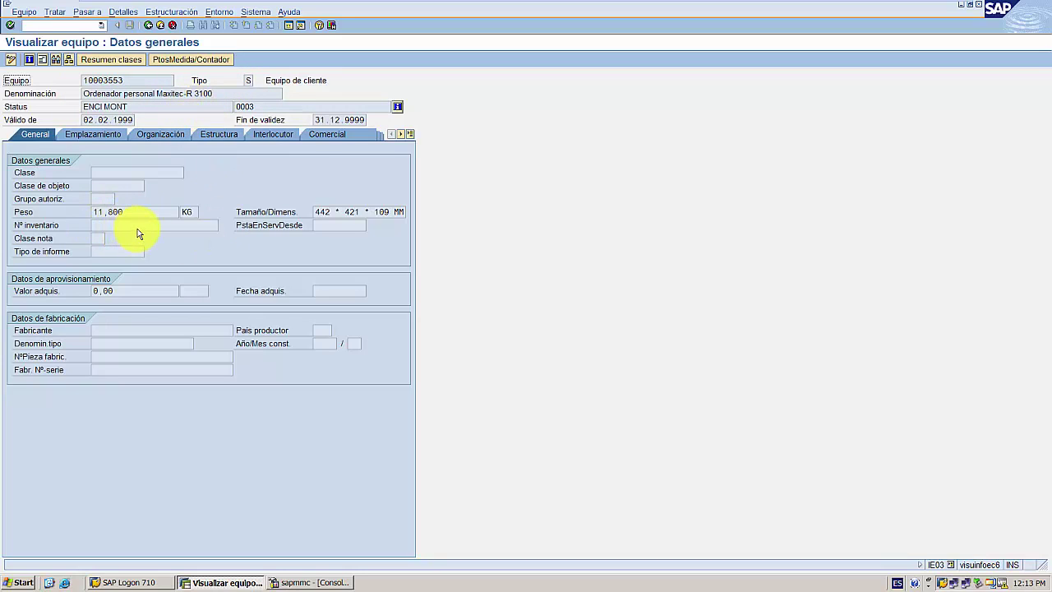
pyautogui.moveTo(403, 216); pyautogui.dragTo(321, 218)
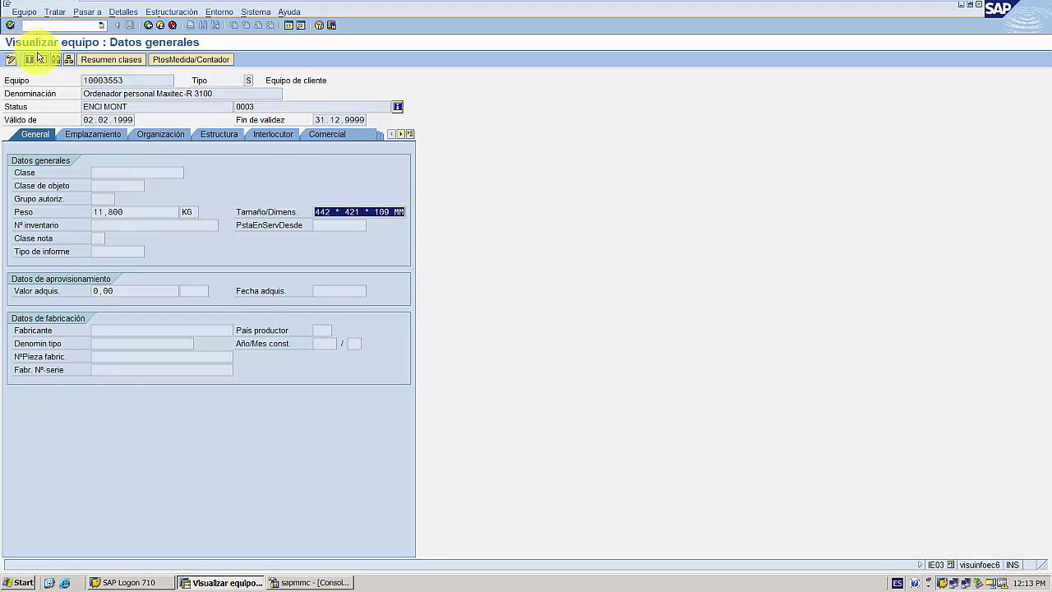
# - Display the equipment's structure list and expand material R-1001 to examine its components, from R-1111 to R-1170
pyautogui.click(68, 62)
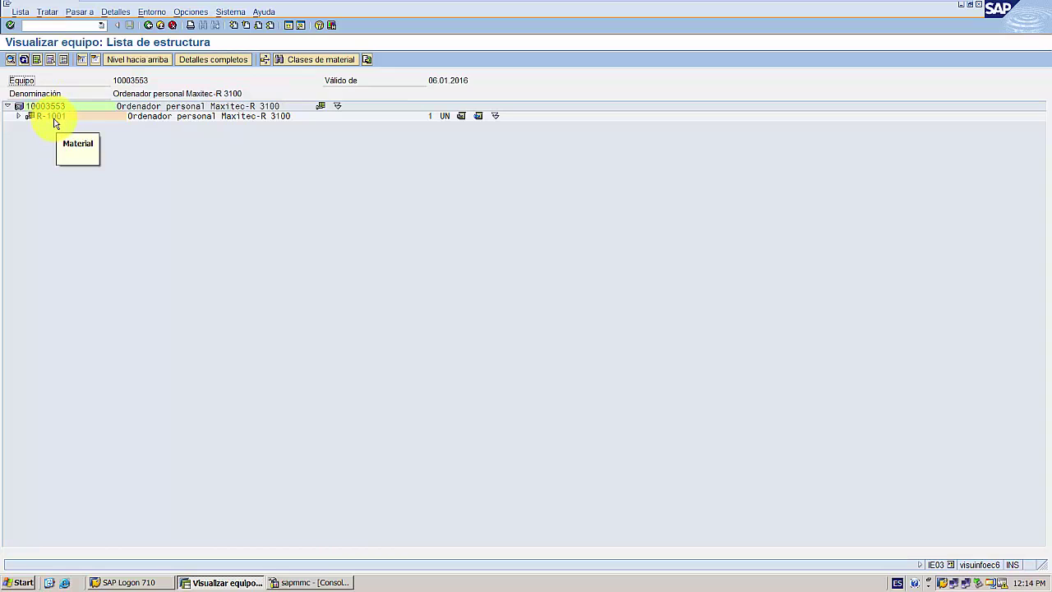
pyautogui.click(45, 107)
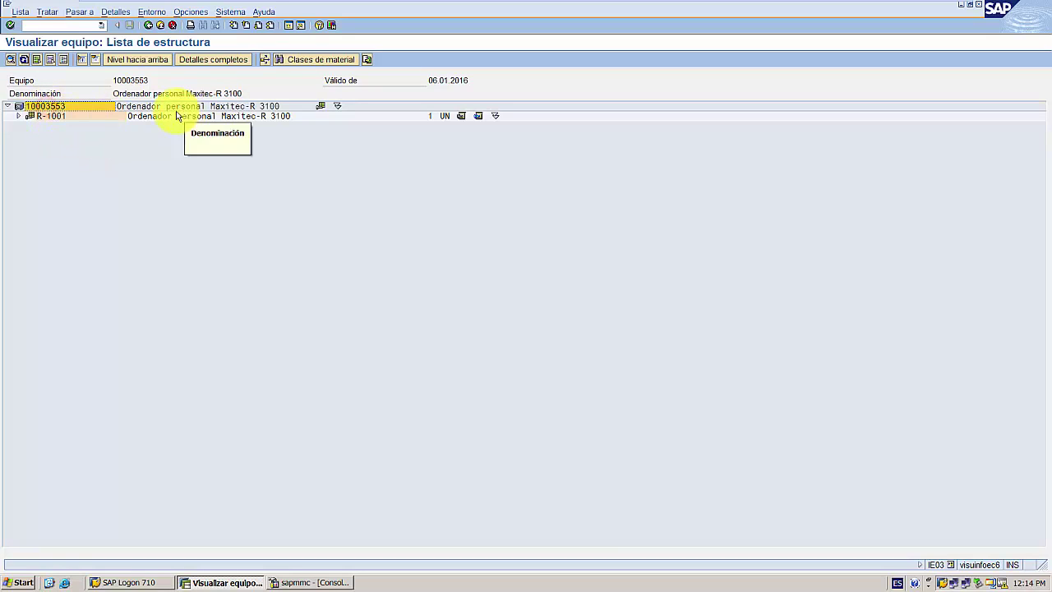
pyautogui.click(18, 116)
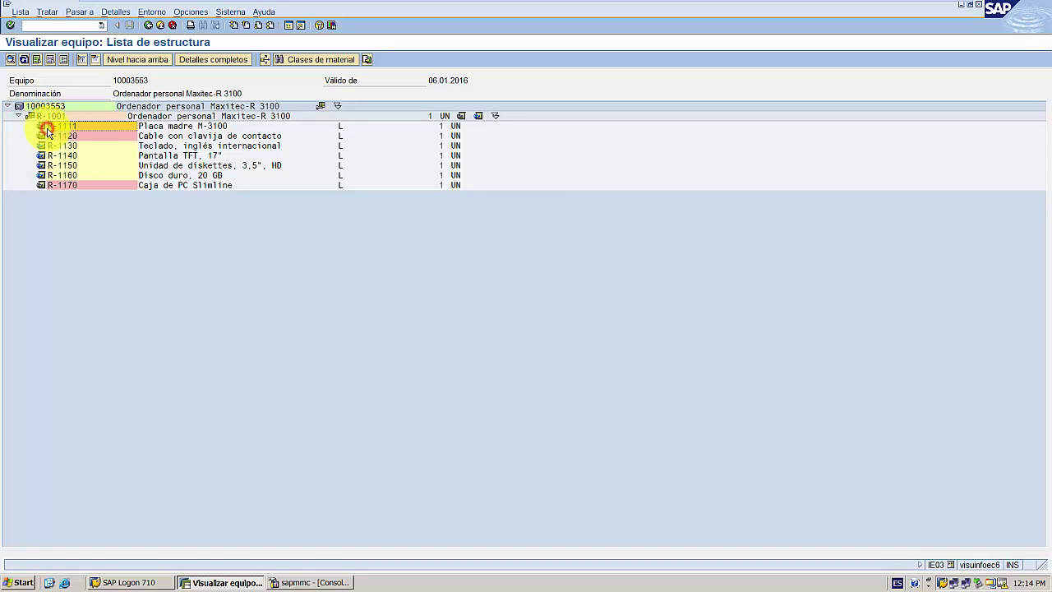
pyautogui.click(48, 137)
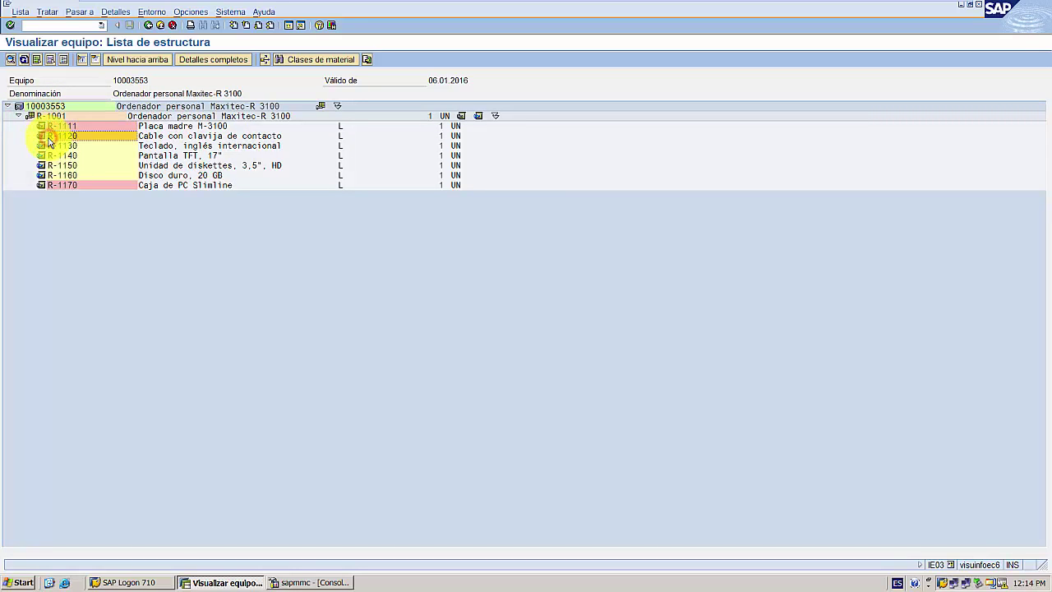
pyautogui.click(64, 155)
pyautogui.click(69, 184)
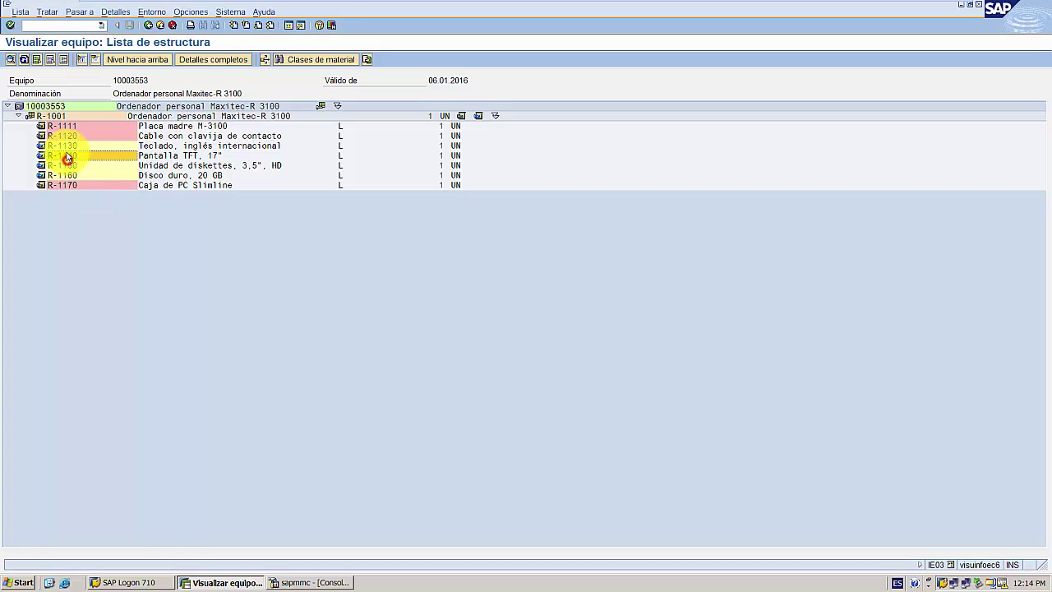
pyautogui.click(60, 126)
pyautogui.click(51, 116)
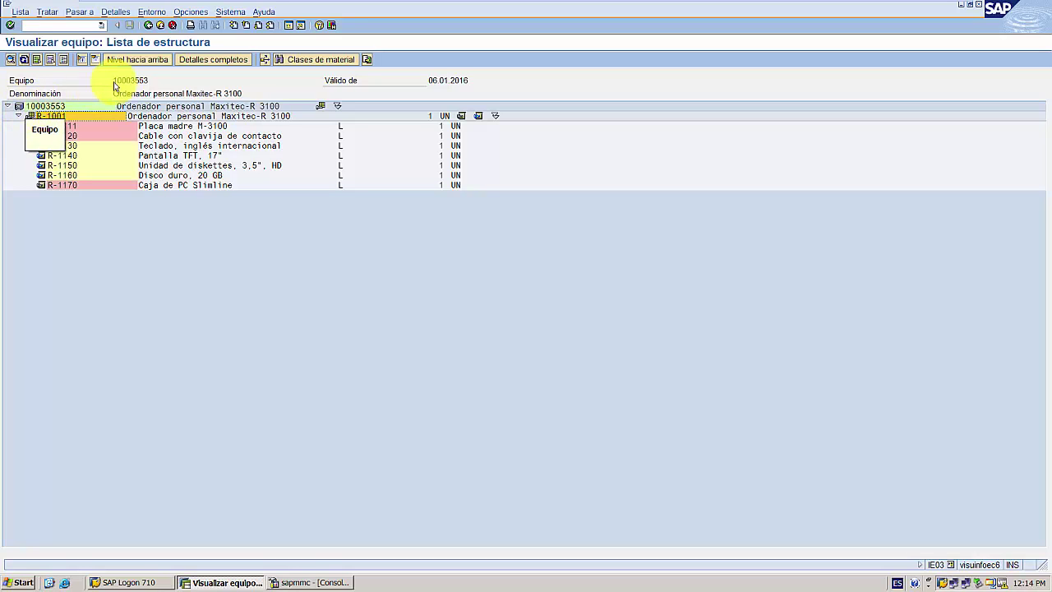
# - Move the structure list up through technical locations 1032-ADMI-001 and 1032-ADMI to the top-level location 1032
pyautogui.click(148, 63)
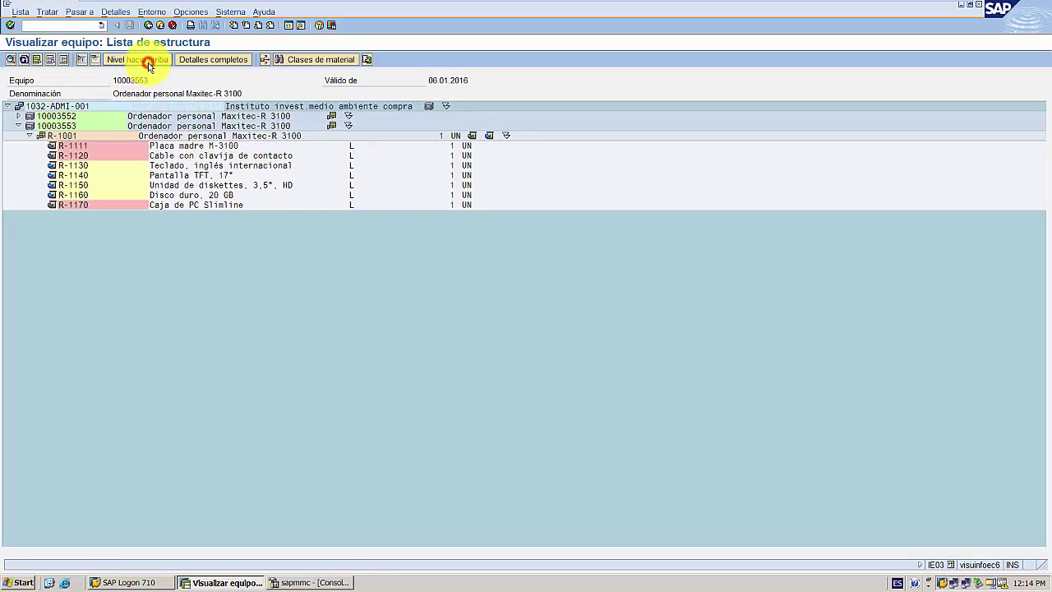
pyautogui.click(57, 108)
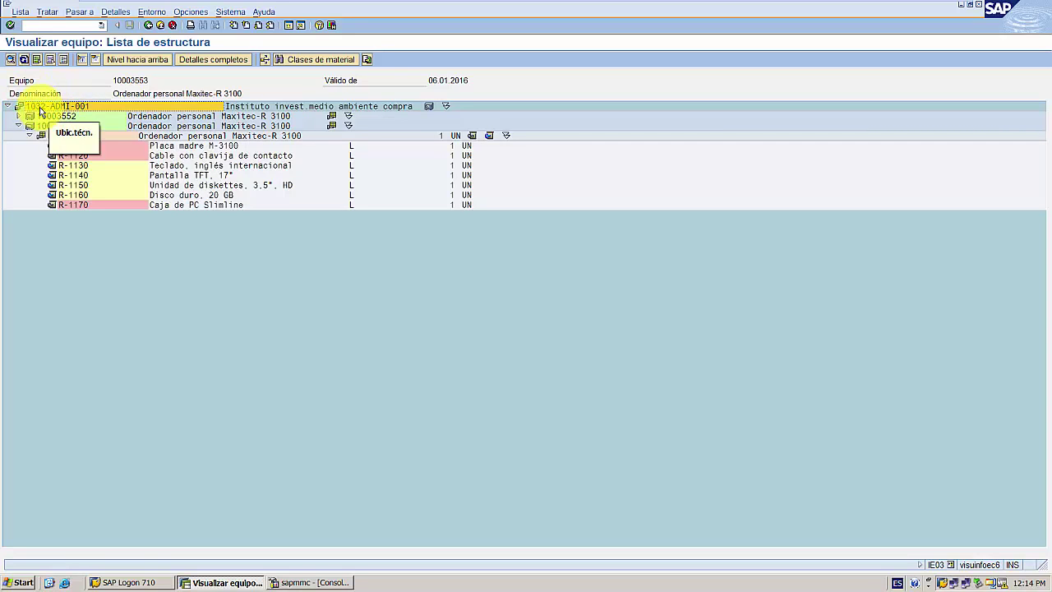
pyautogui.click(137, 61)
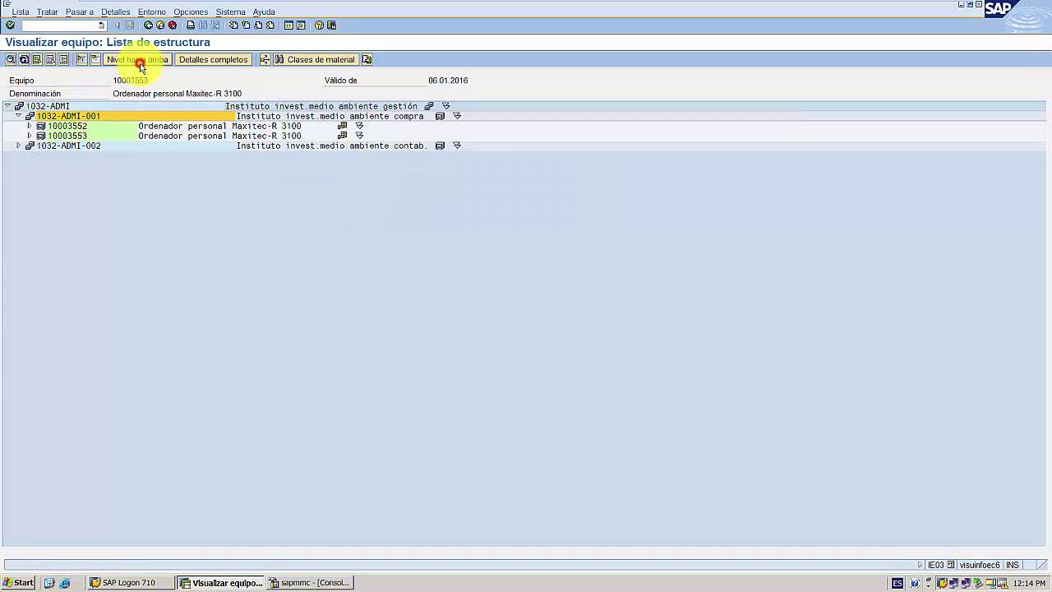
pyautogui.click(48, 108)
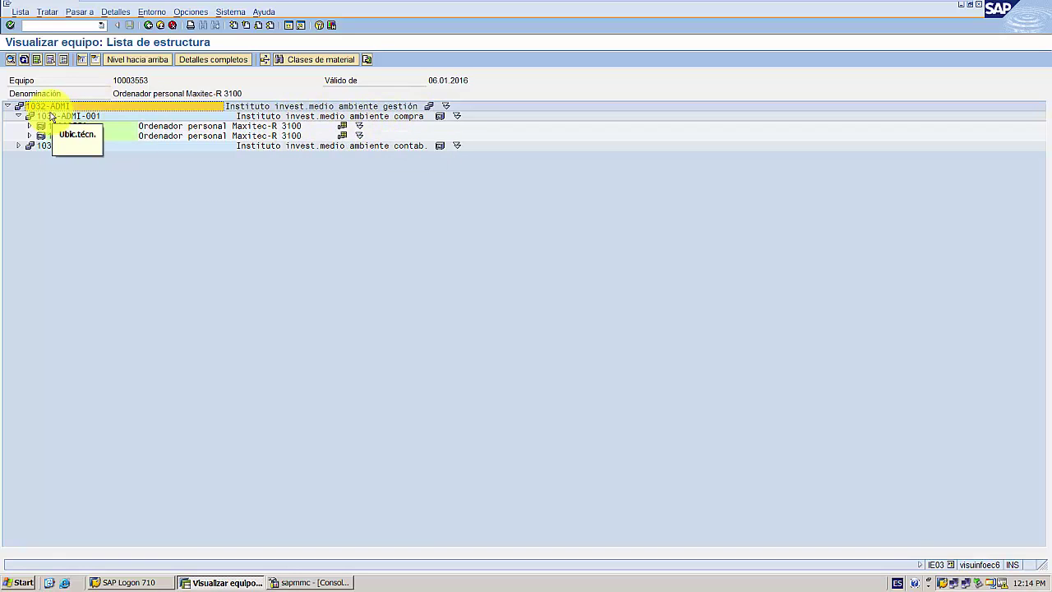
pyautogui.click(136, 59)
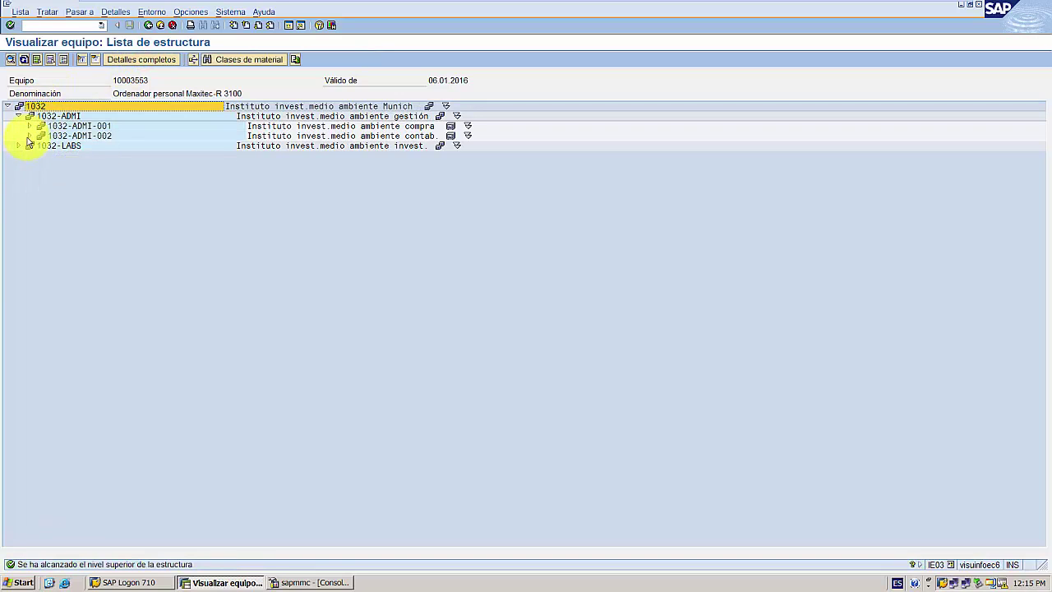
# - Expand location 1032-ADMI-001, its equipment 10003552 and material R-1001 down to the individual components
pyautogui.click(30, 126)
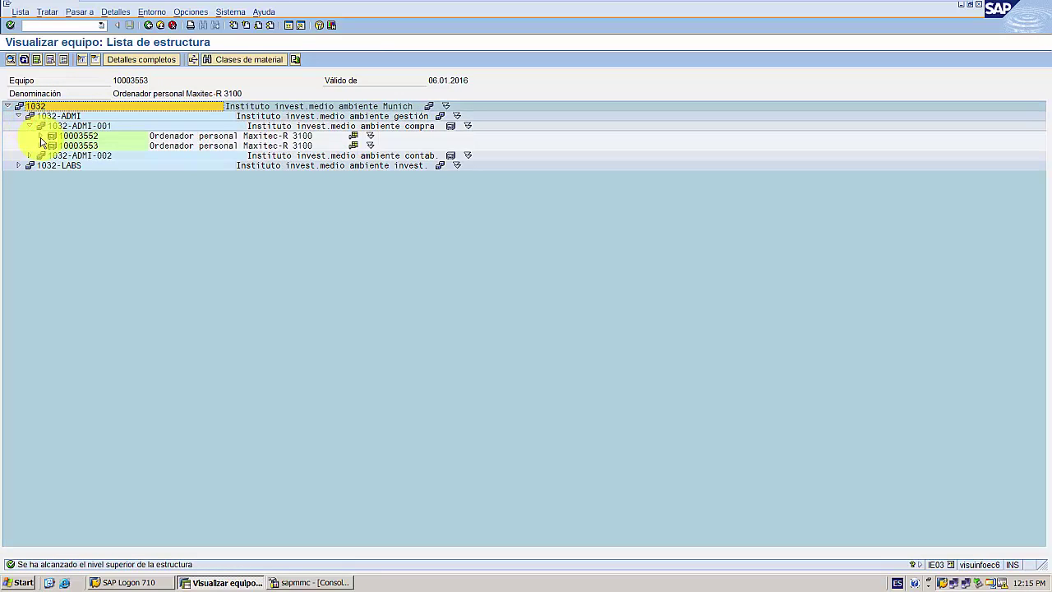
pyautogui.click(40, 135)
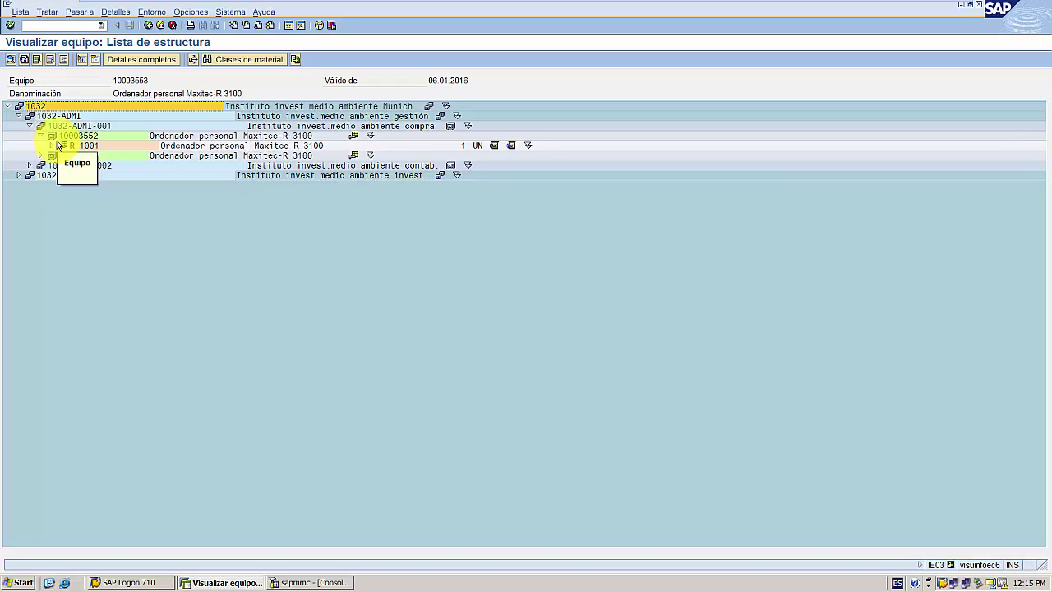
pyautogui.click(51, 137)
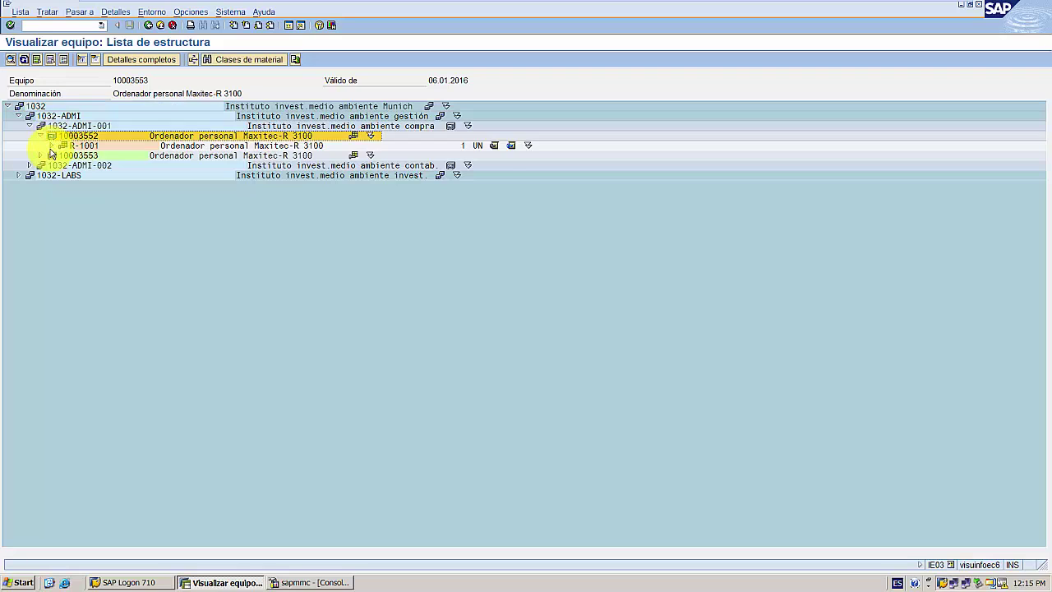
pyautogui.click(53, 145)
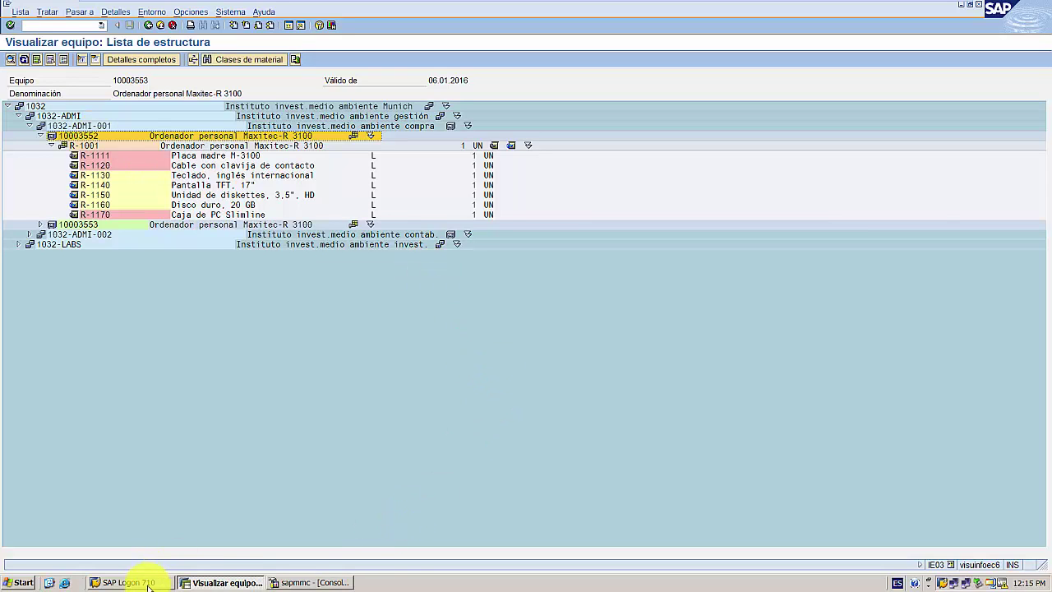
pyautogui.moveTo(876, 9)
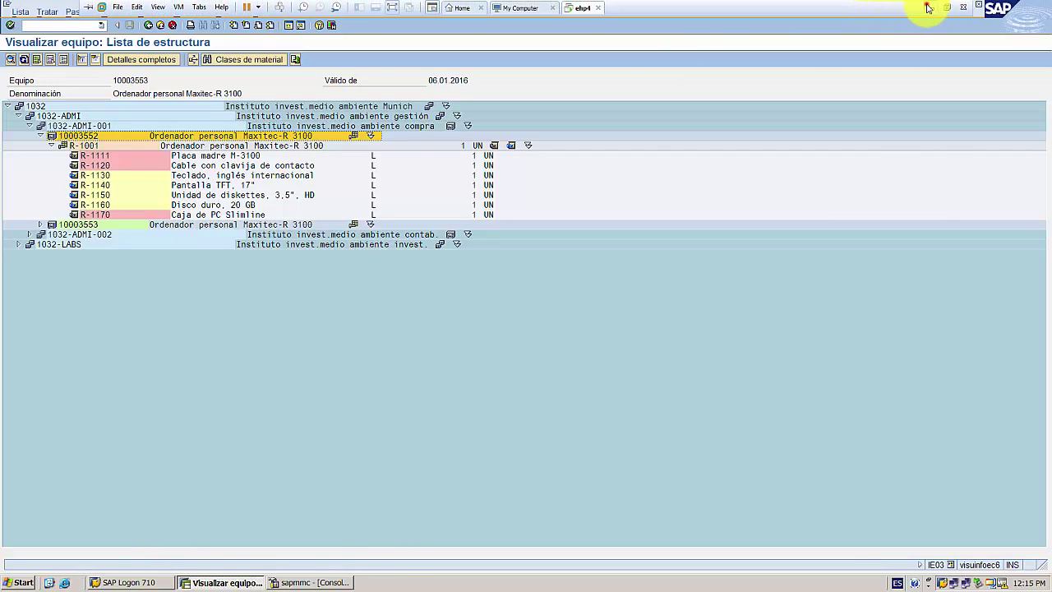